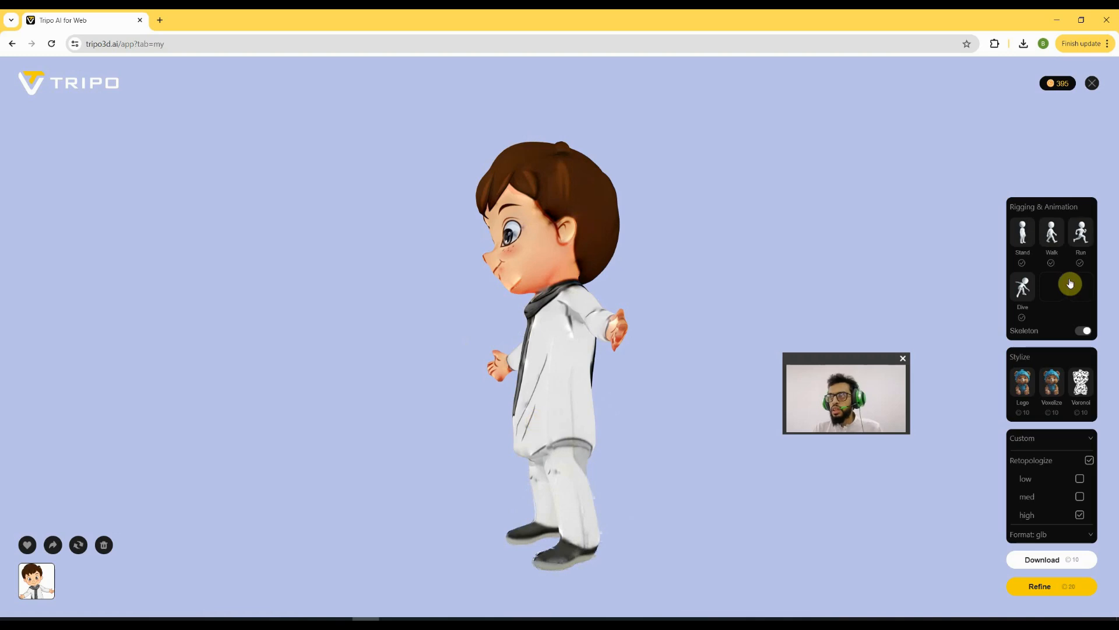
# Preview the Stand and Run animations on the rigged boy character.
pyautogui.click(1024, 239)
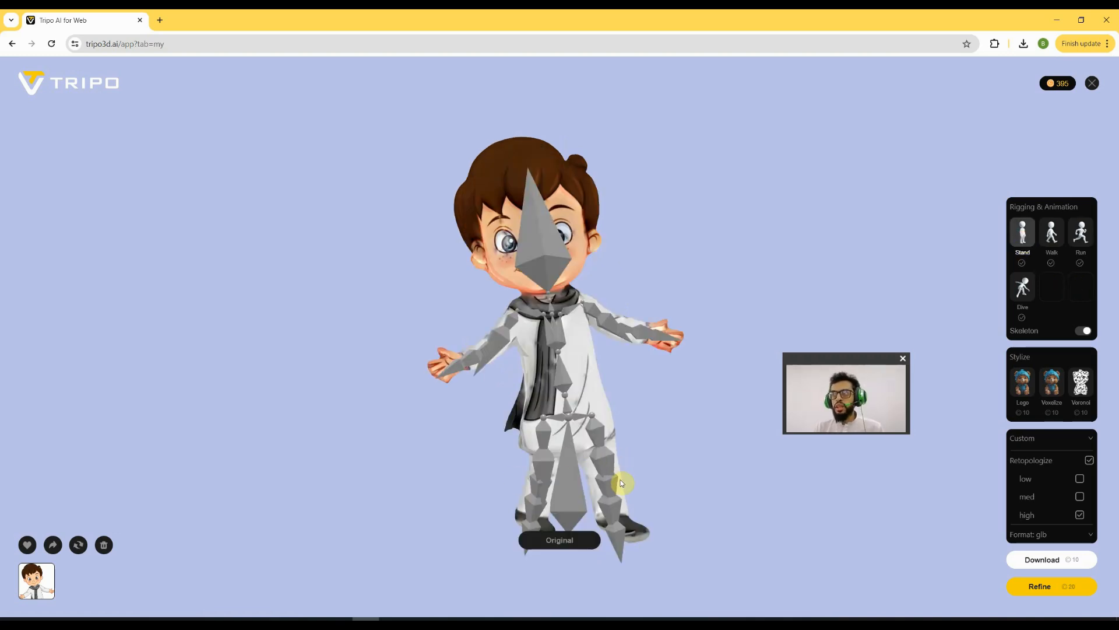
pyautogui.click(1082, 242)
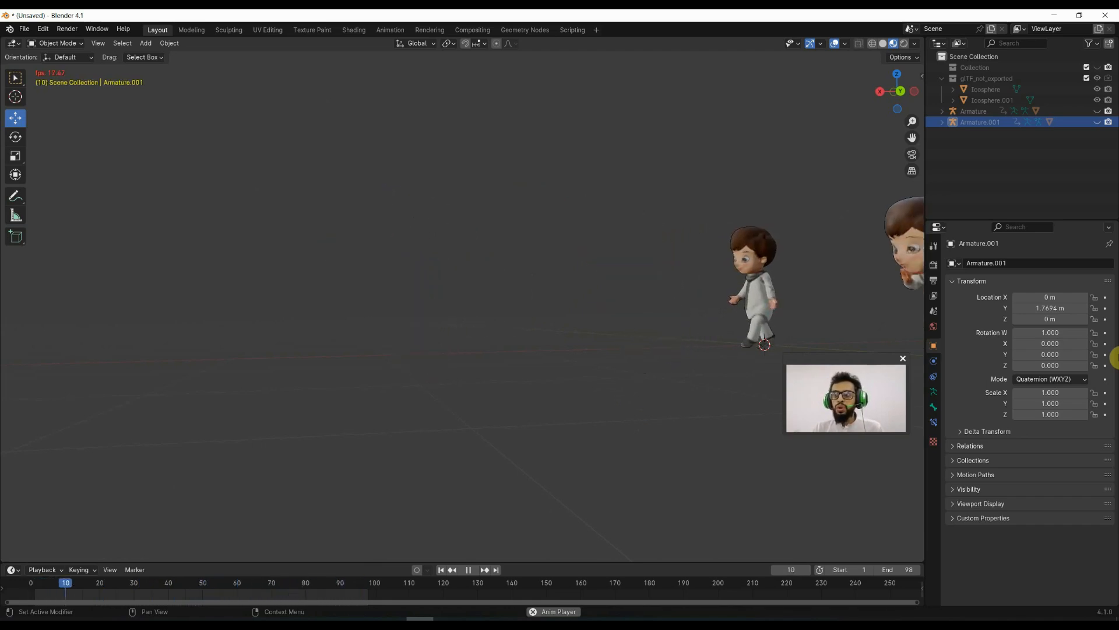
# Switch to Blender, stop the animation playback and scrub the timeline to review the walking character.
pyautogui.press('Escape')
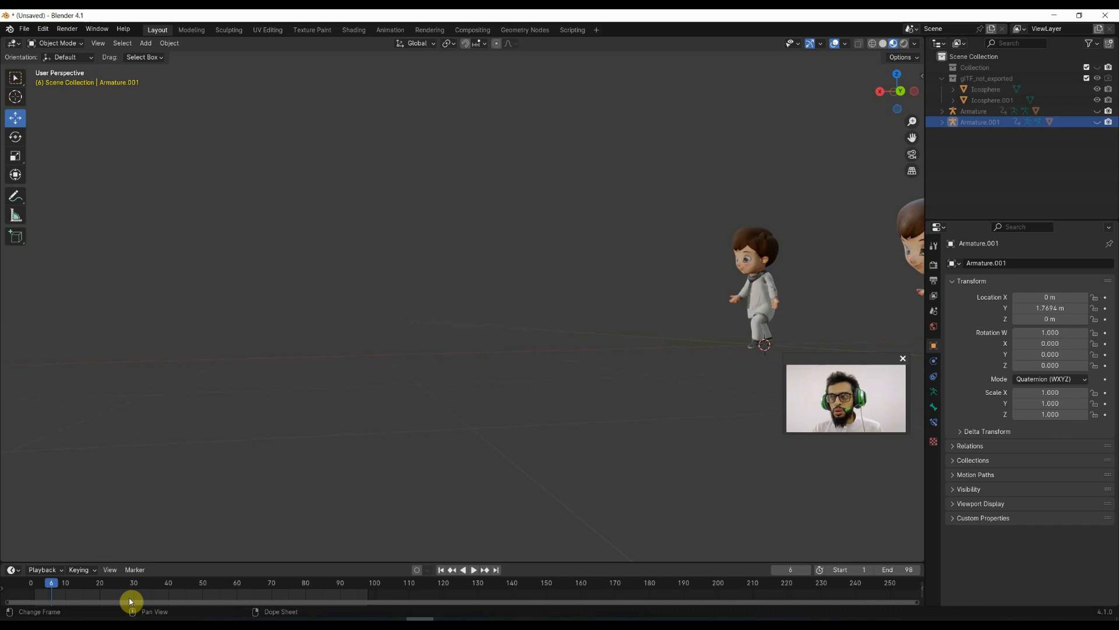
pyautogui.moveTo(68, 590); pyautogui.dragTo(197, 585)
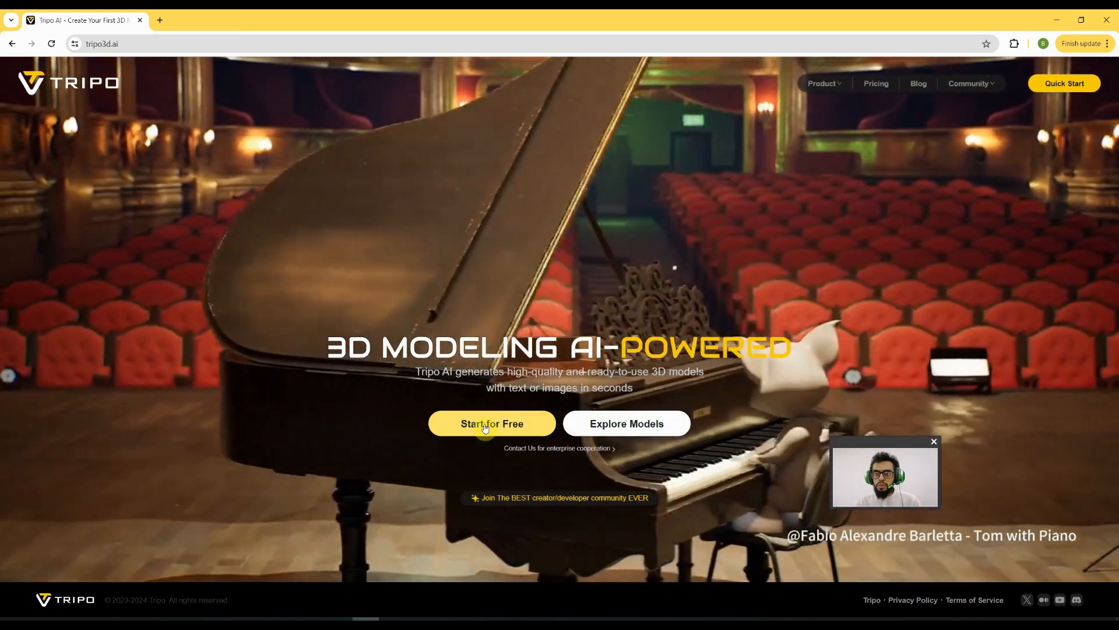
# Open Tripo's free model creation page and enter the prompt "pakistani boy wearing shalwar kameez".
pyautogui.click(486, 426)
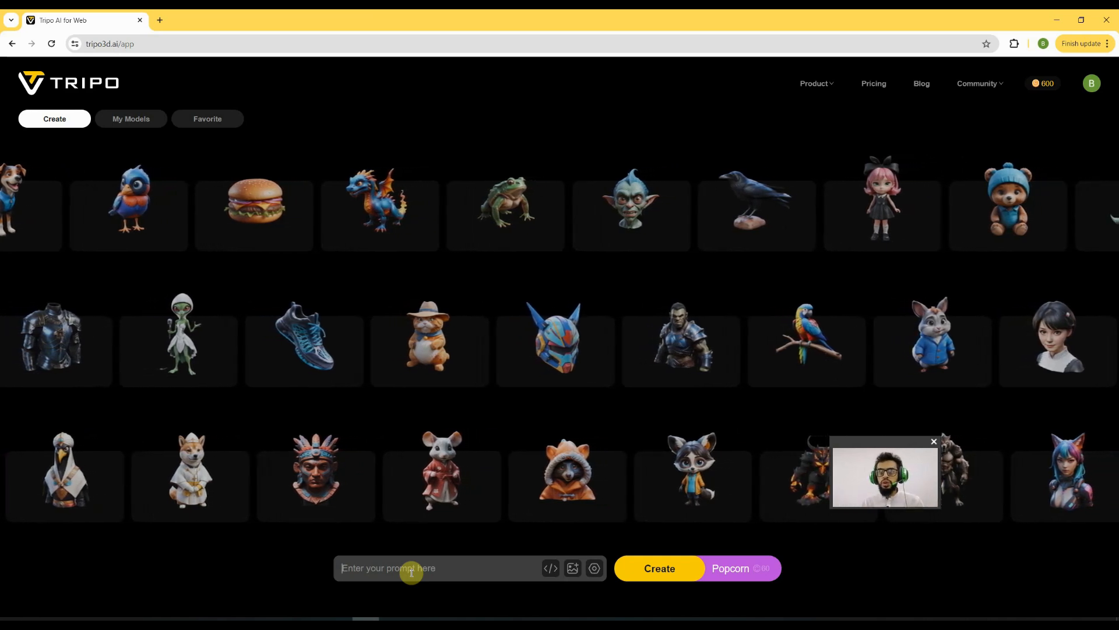
pyautogui.write('pakistani boy wearing shalwar kameez')
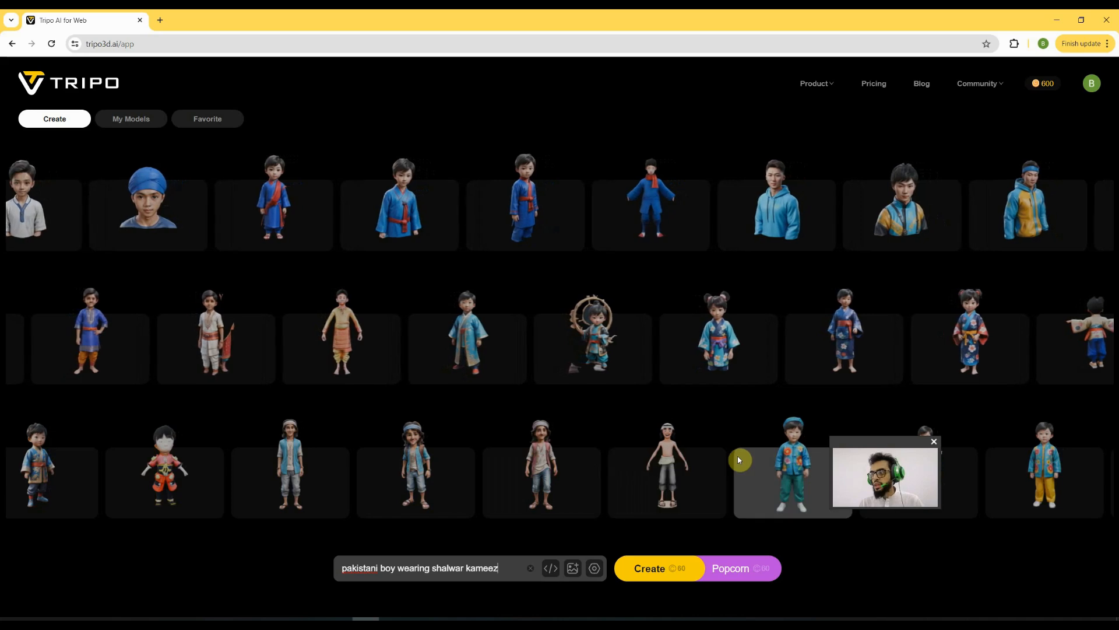
# Look at one of the suggested boy models in the gallery and return to the creation page.
pyautogui.click(296, 459)
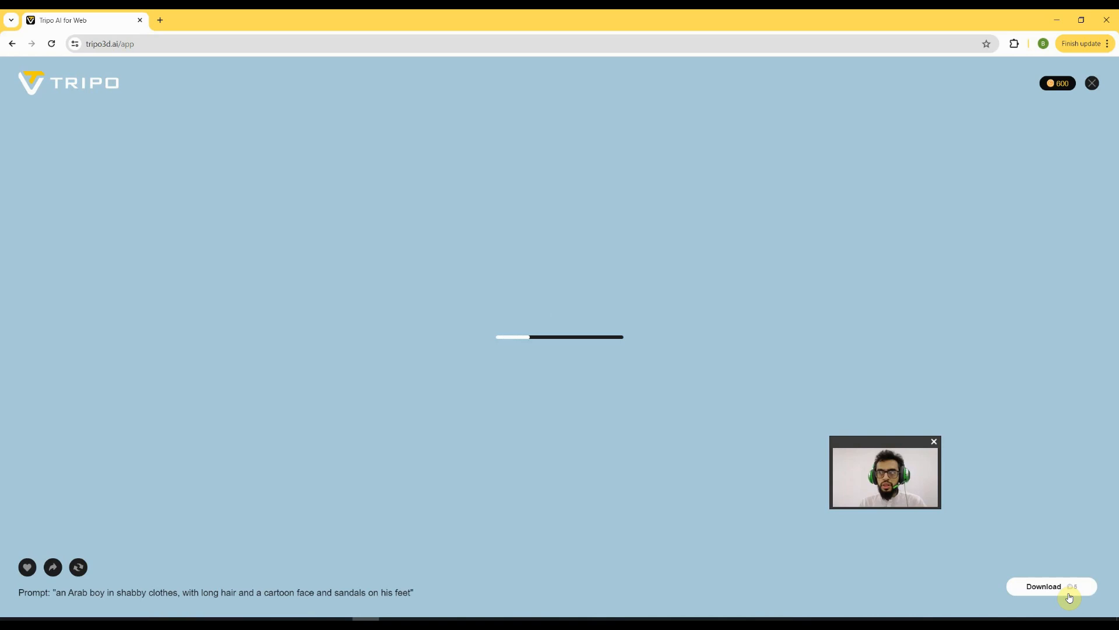
pyautogui.moveTo(711, 386)
pyautogui.mouseDown()
pyautogui.moveTo(530, 388)
pyautogui.moveTo(421, 407)
pyautogui.moveTo(696, 390)
pyautogui.mouseUp()
pyautogui.click(11, 44)
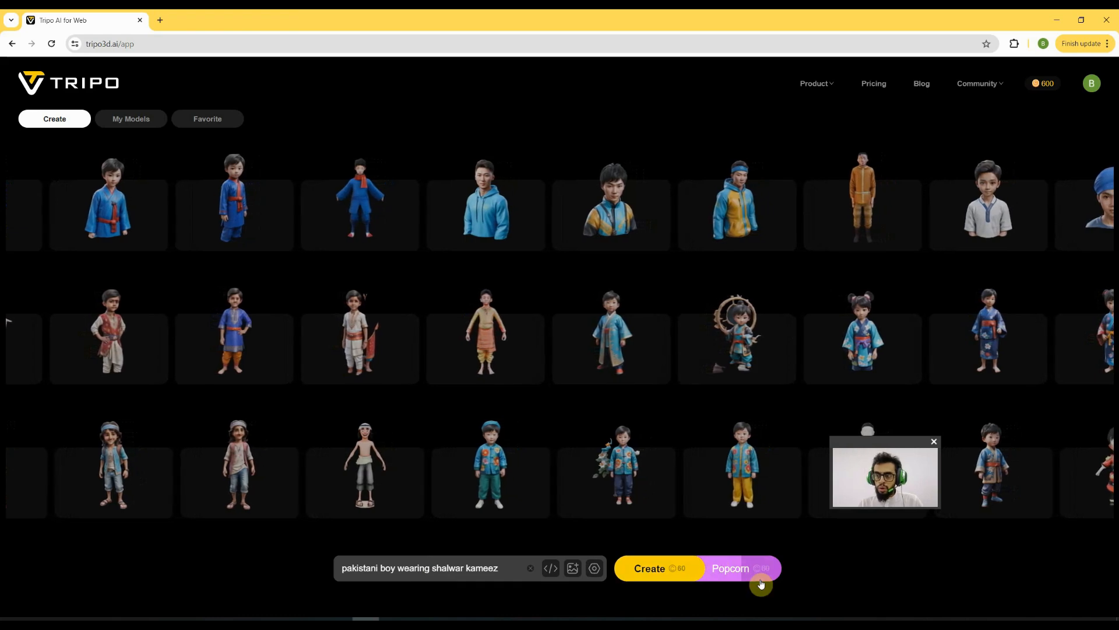
# Generate draft models from the shalwar kameez prompt with Popcorn, and leave the results page.
pyautogui.click(746, 568)
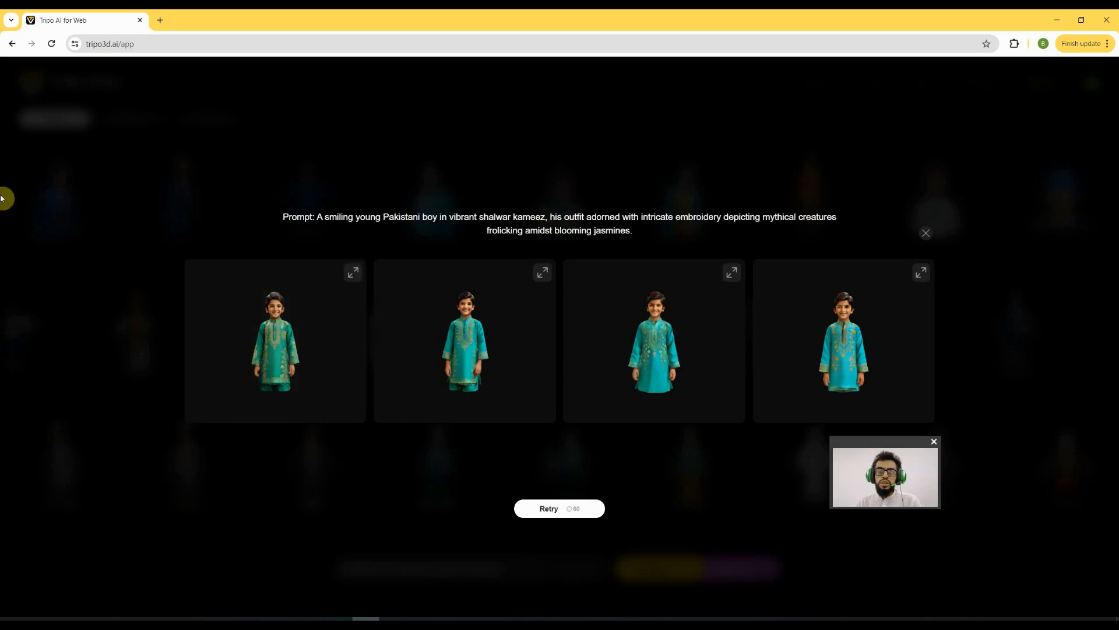
pyautogui.click(12, 45)
# Set the model scale to A-pose with head height 2, head width 2, leg height 1.3, arm length 1.9 and leg spread 10.8.
pyautogui.click(595, 569)
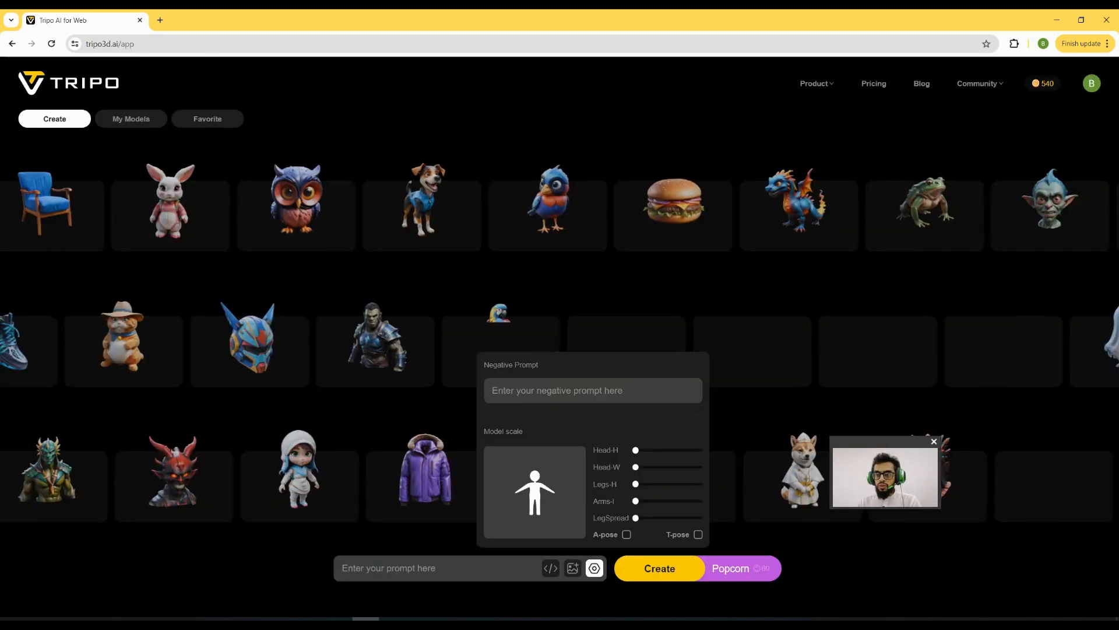
pyautogui.click(593, 576)
pyautogui.click(594, 575)
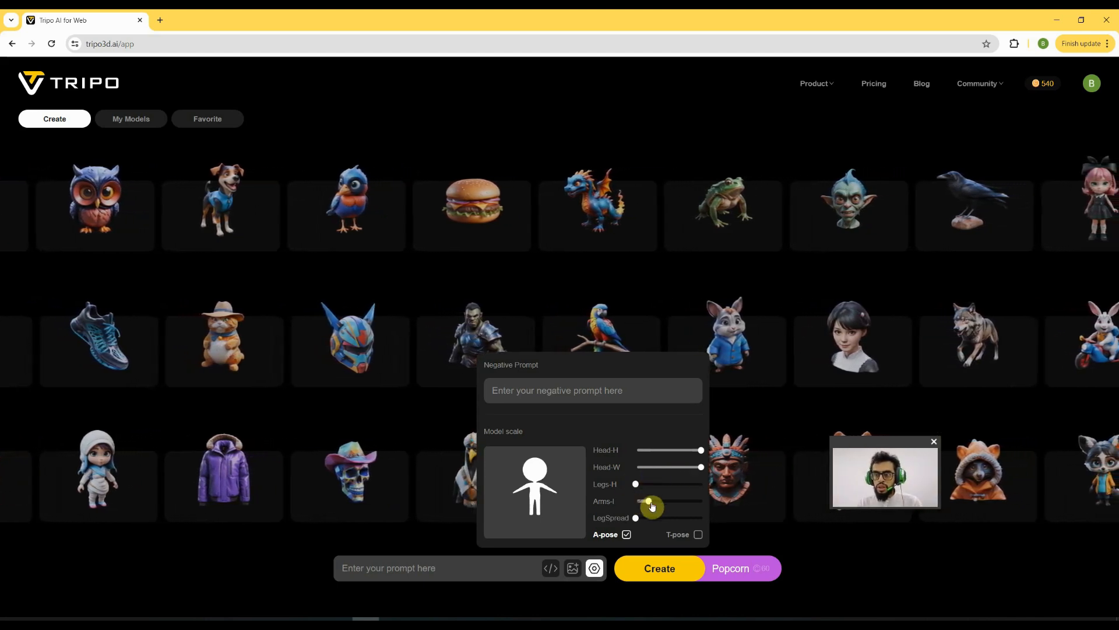
pyautogui.moveTo(670, 509); pyautogui.dragTo(697, 513)
pyautogui.moveTo(636, 484); pyautogui.dragTo(657, 524)
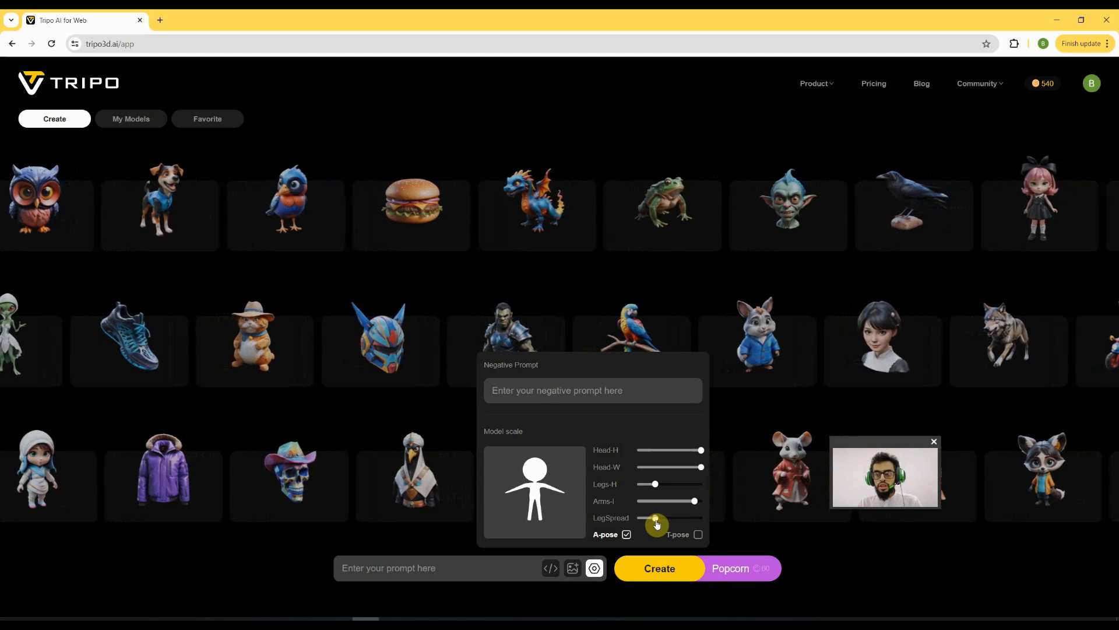
# Generate draft models from the prompt "Desi boy" with the negative prompt "Hairs".
pyautogui.click(453, 561)
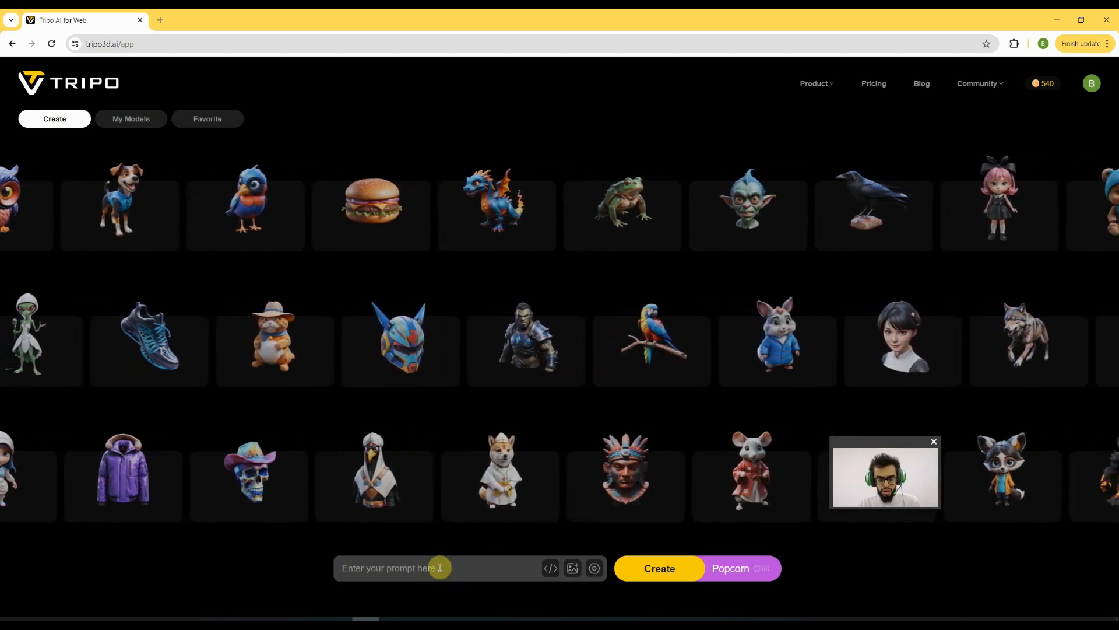
pyautogui.write('Desi')
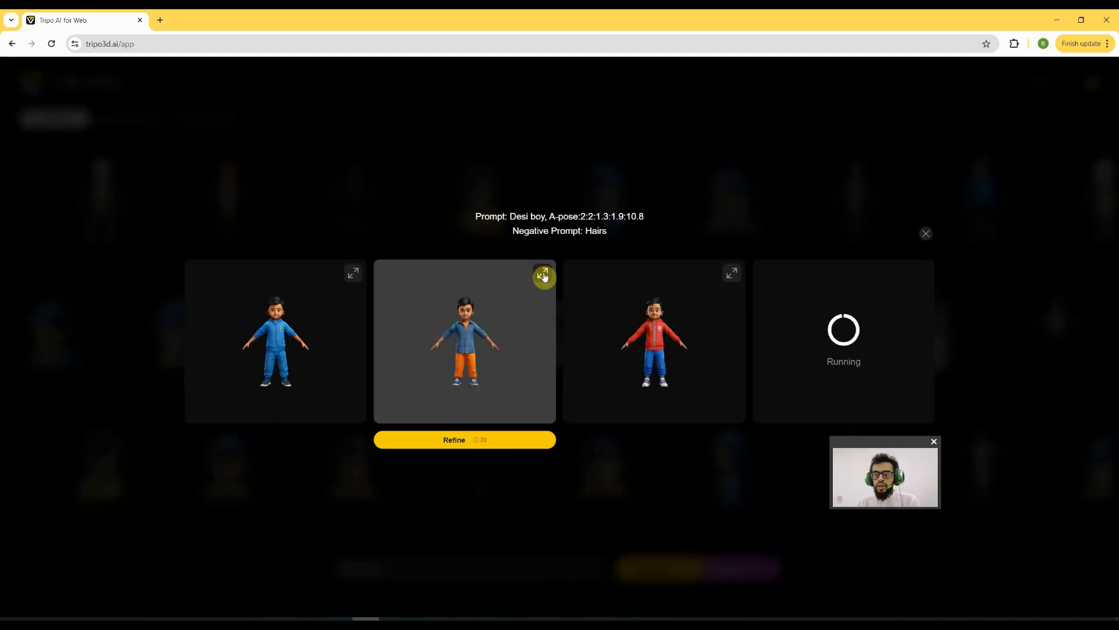
# Open the second draft, the boy in a blue shirt and orange trousers, and examine it from all sides.
pyautogui.click(543, 274)
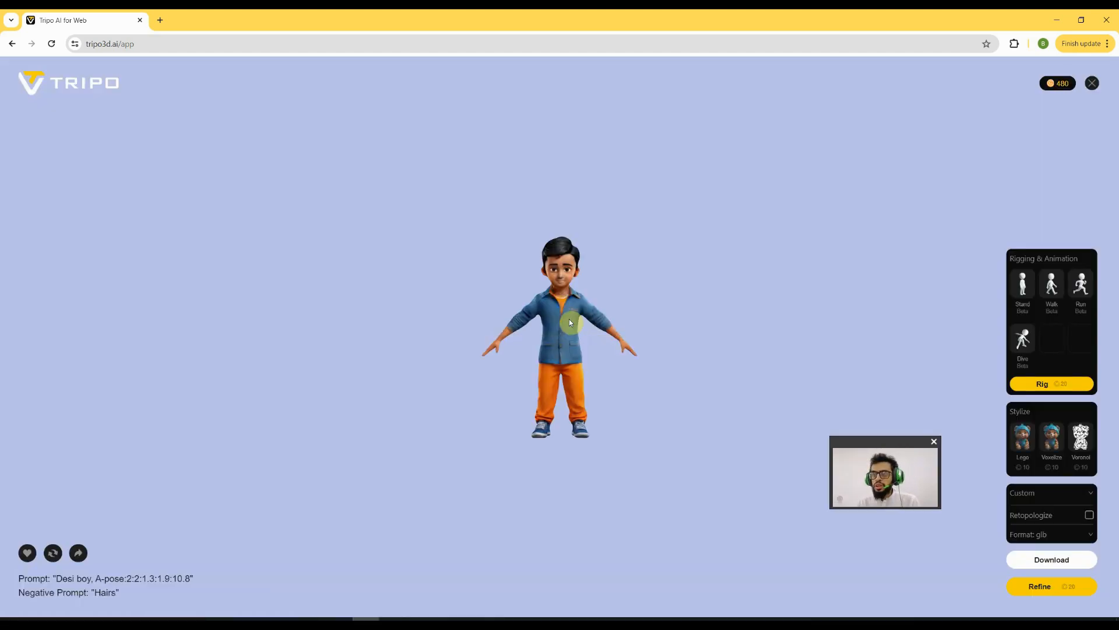
pyautogui.moveTo(595, 337); pyautogui.dragTo(434, 361)
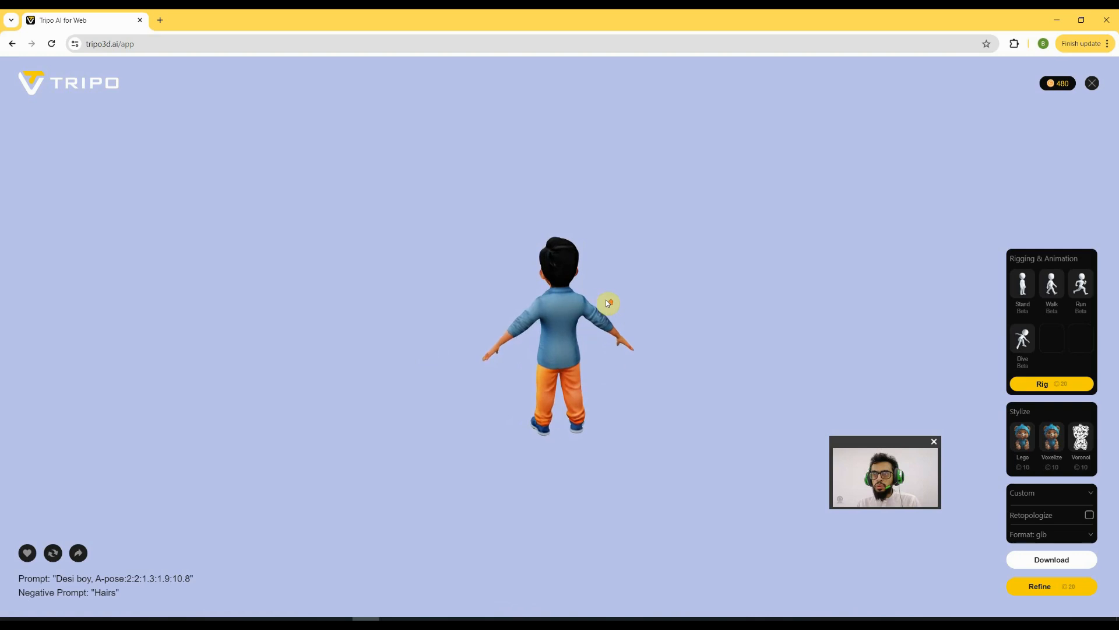
pyautogui.scroll(5, 564, 318)
pyautogui.moveTo(505, 355); pyautogui.dragTo(707, 355)
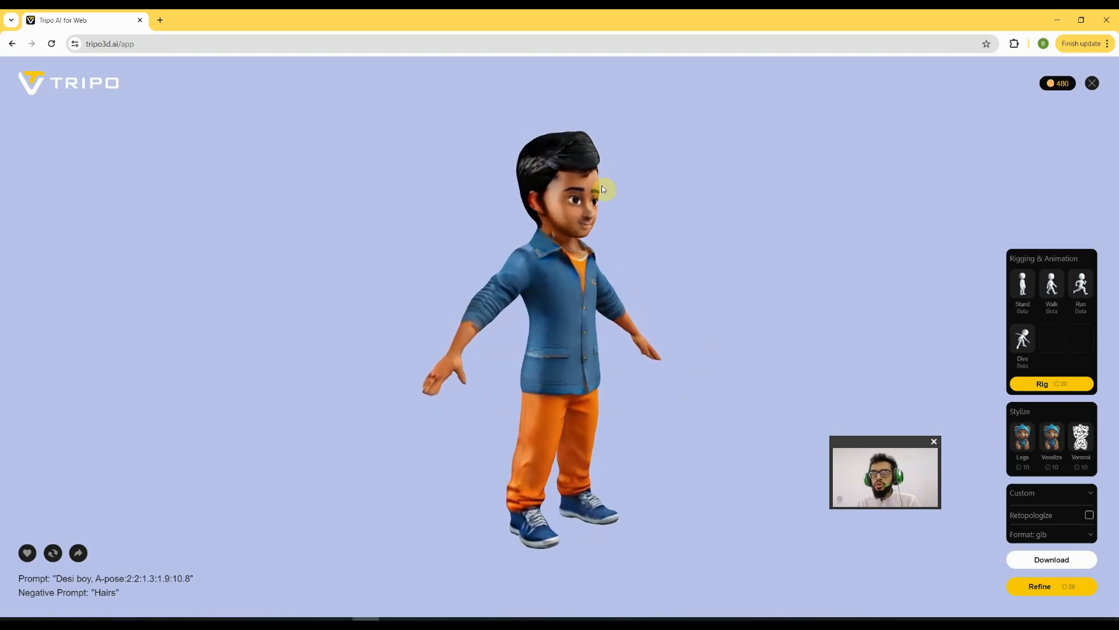
pyautogui.moveTo(601, 185); pyautogui.dragTo(558, 279)
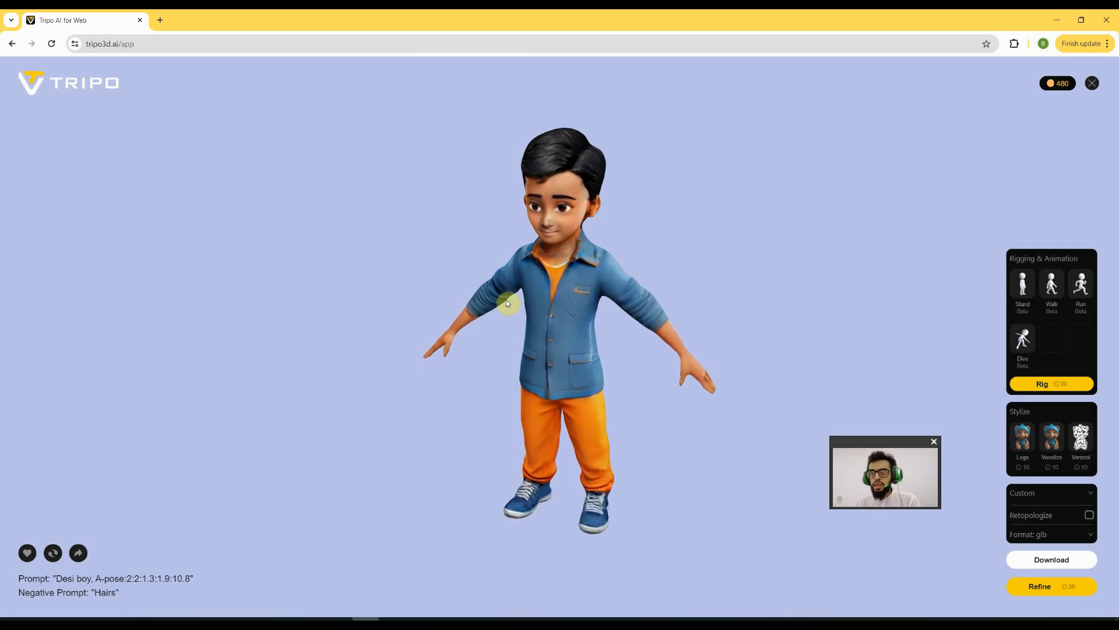
pyautogui.moveTo(506, 300); pyautogui.dragTo(535, 271)
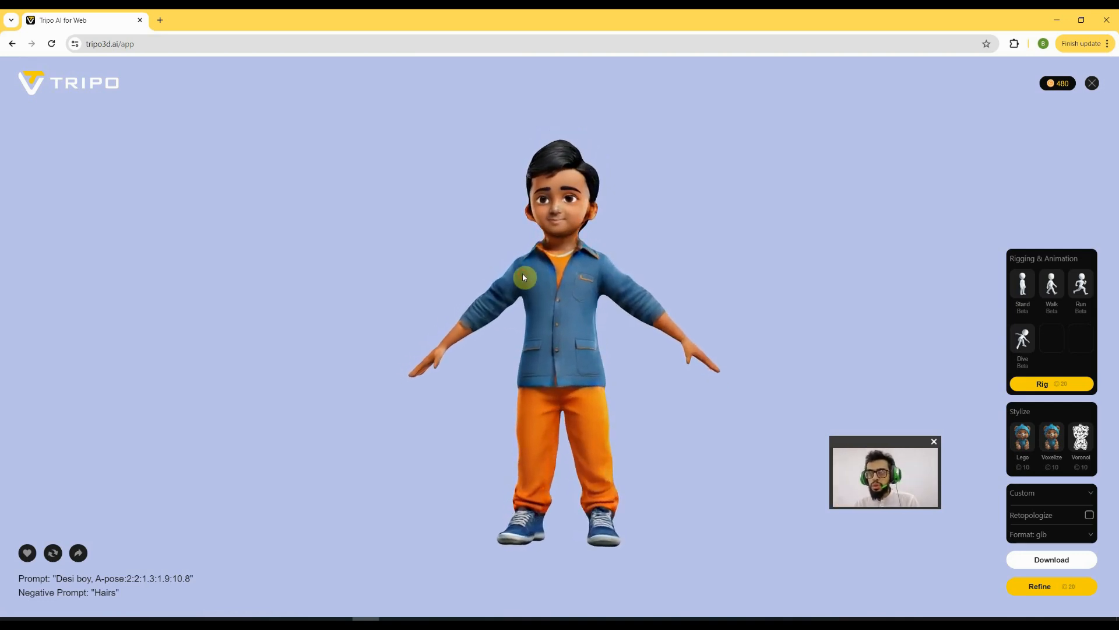
pyautogui.moveTo(717, 324); pyautogui.dragTo(685, 377)
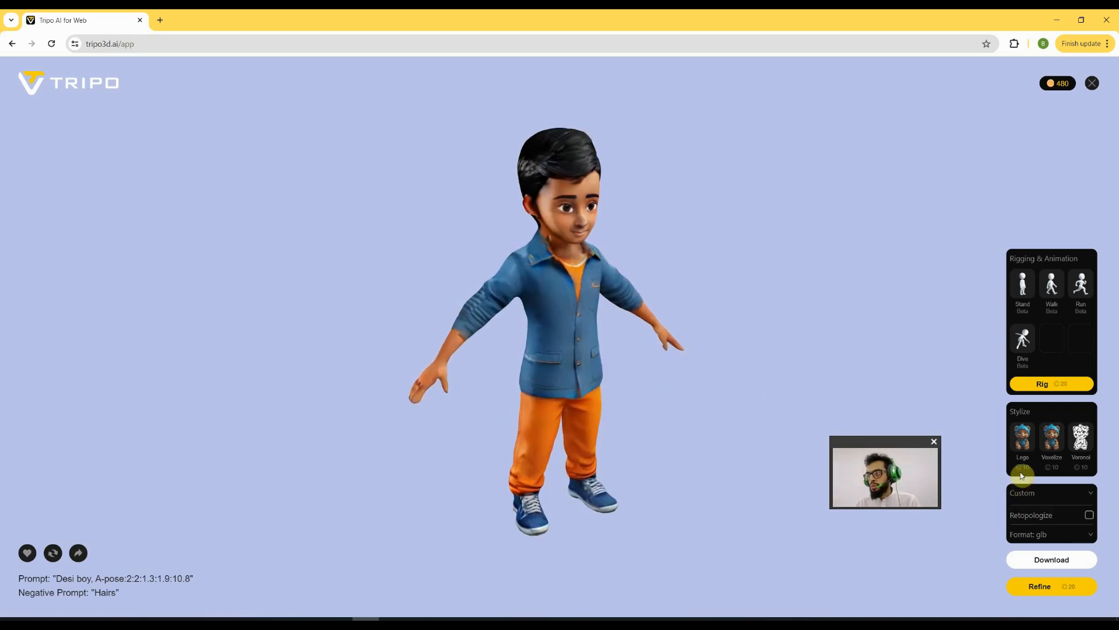
# Apply the Lego stylization to the Desi boy model, accepting the 10-credit cost.
pyautogui.click(1022, 441)
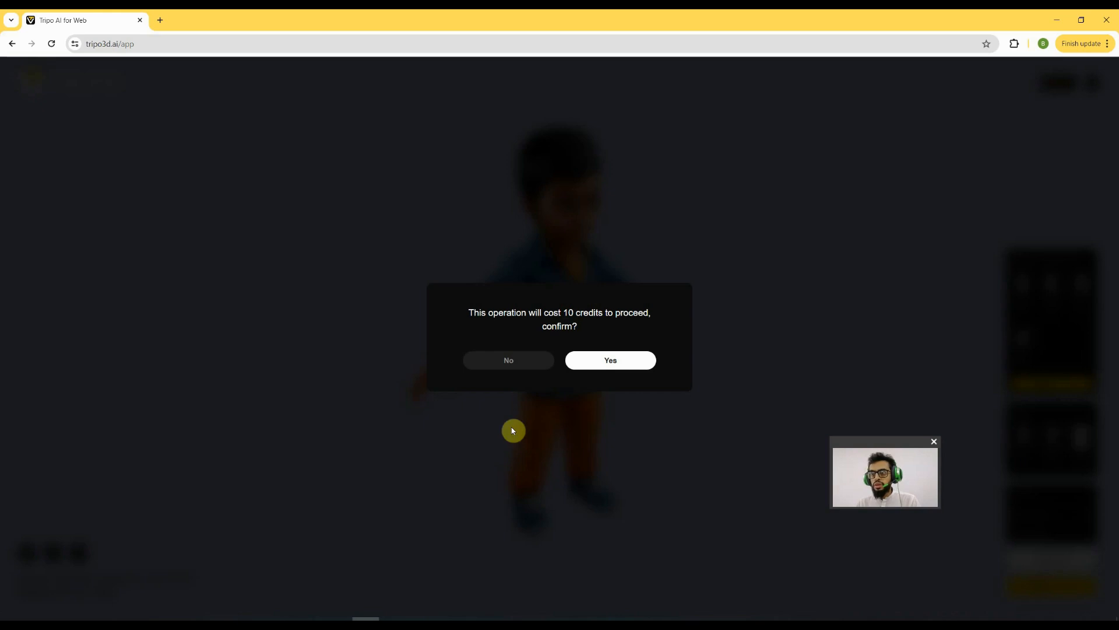
pyautogui.click(603, 368)
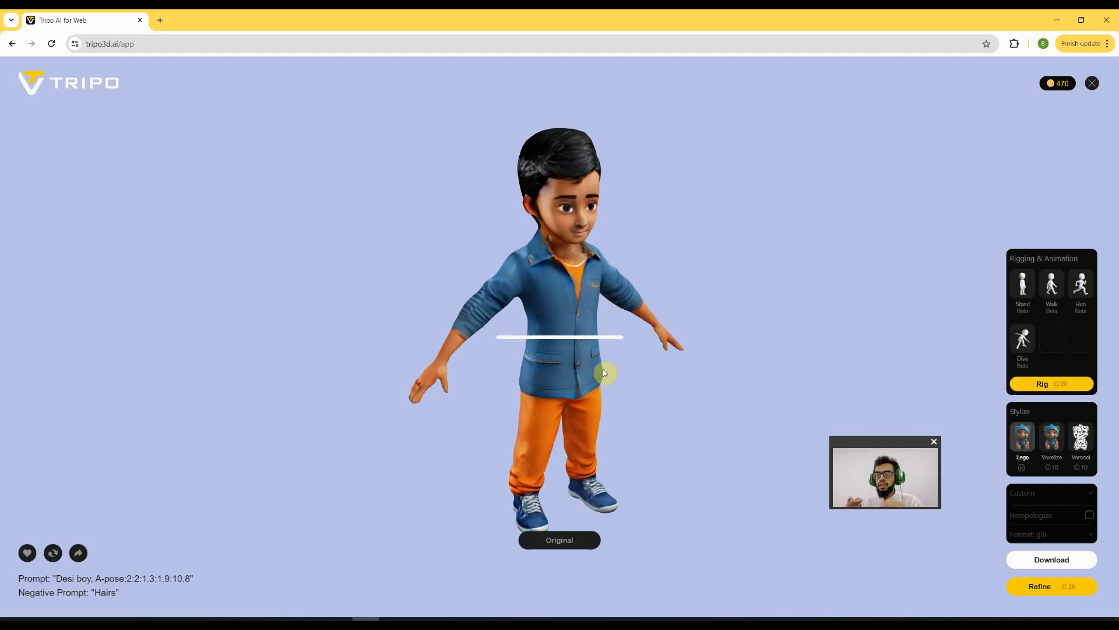
pyautogui.moveTo(610, 327); pyautogui.dragTo(667, 397)
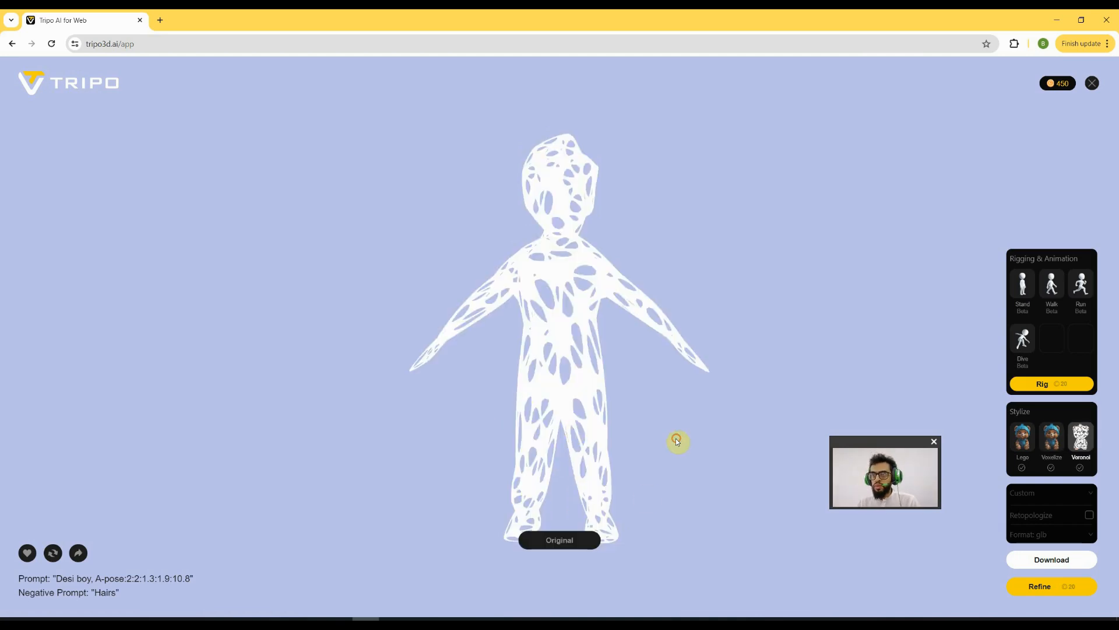
# Examine the Voronoi version of the boy from several angles and switch back to the original model.
pyautogui.moveTo(676, 442); pyautogui.dragTo(678, 417)
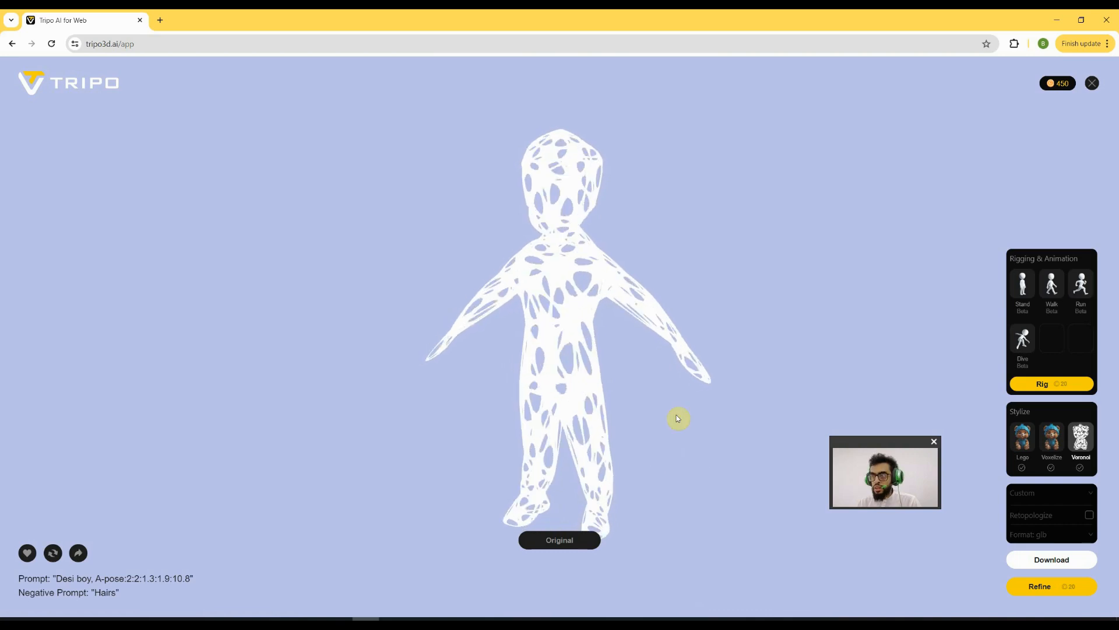
pyautogui.moveTo(619, 358); pyautogui.dragTo(679, 399)
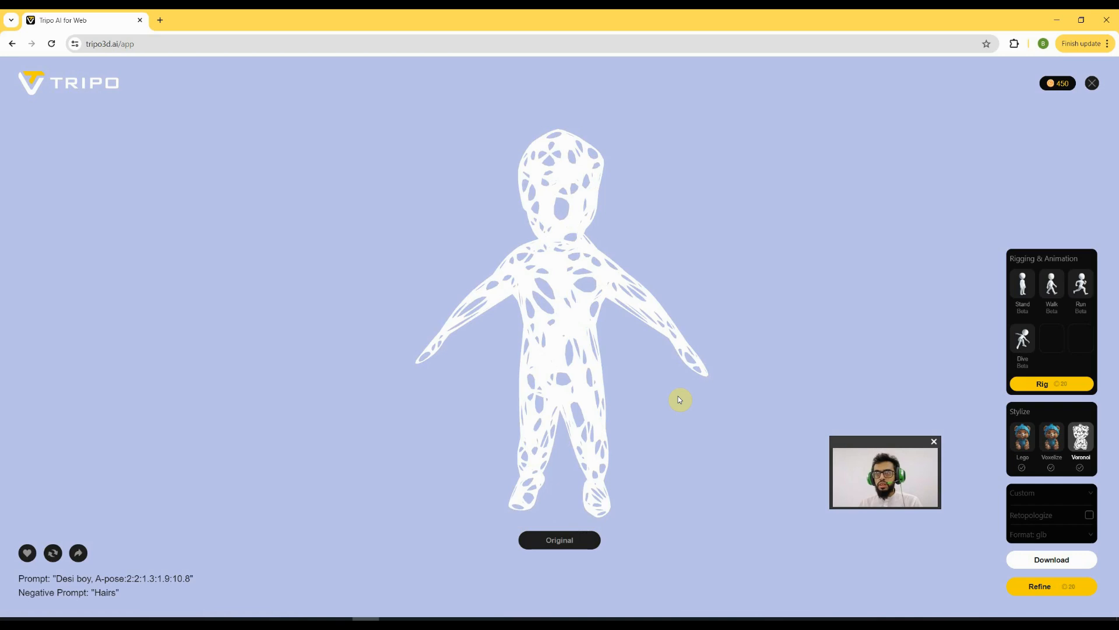
pyautogui.click(559, 546)
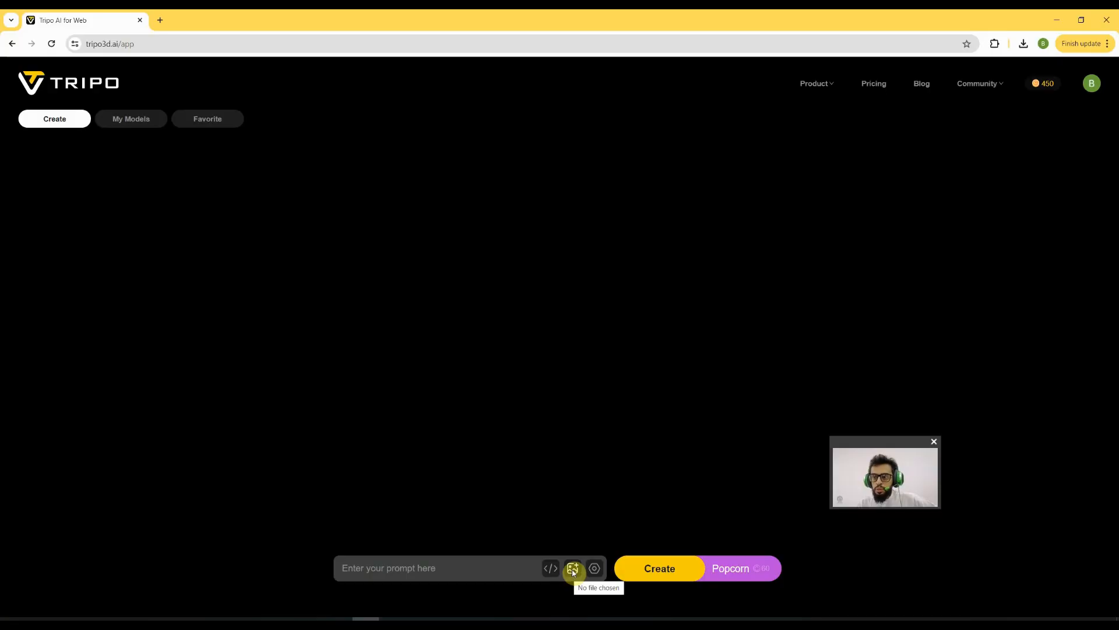
# Upload the image cartoon-happy-indian-boy-in-traditional-costume-free-vector.jpg as the model reference.
pyautogui.click(572, 569)
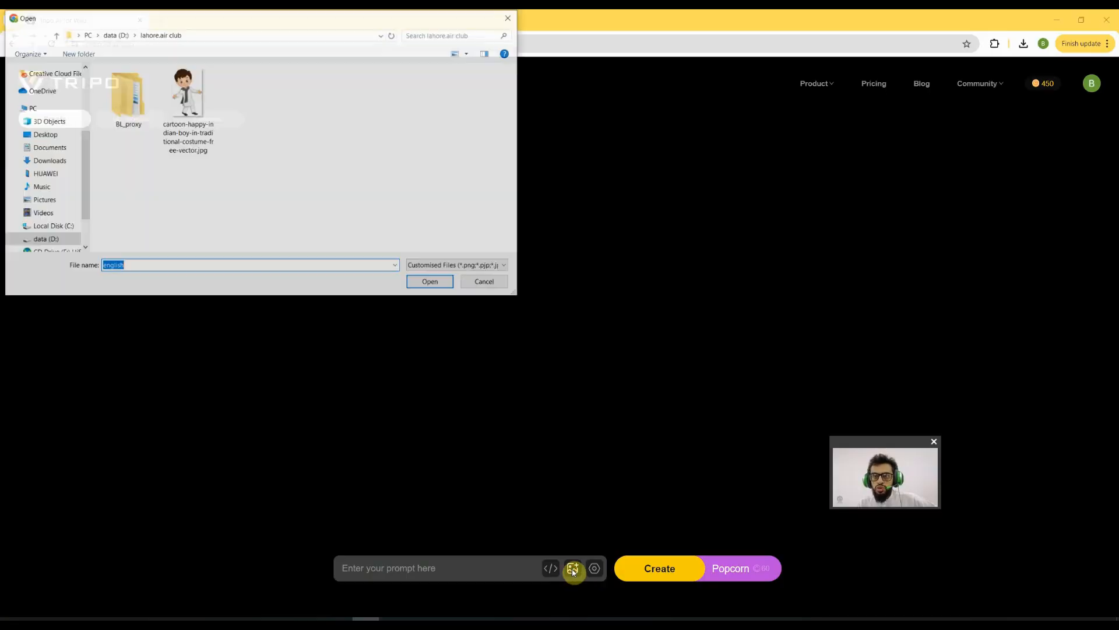
pyautogui.click(192, 110)
pyautogui.click(432, 282)
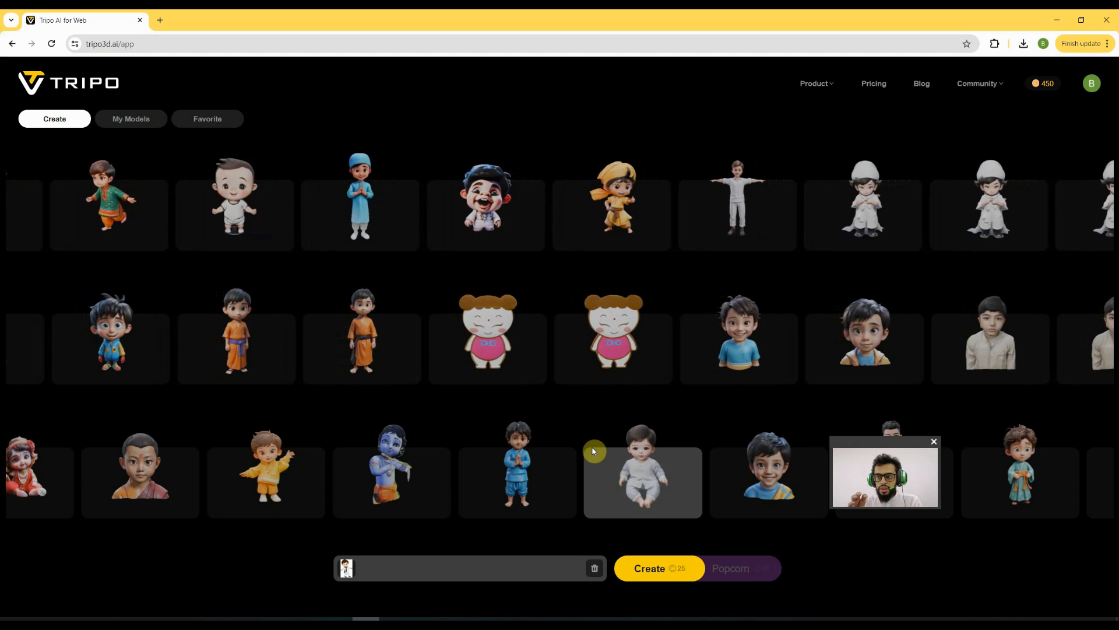
# Create a 3D model from the uploaded boy image and request a free retry of the result.
pyautogui.click(645, 574)
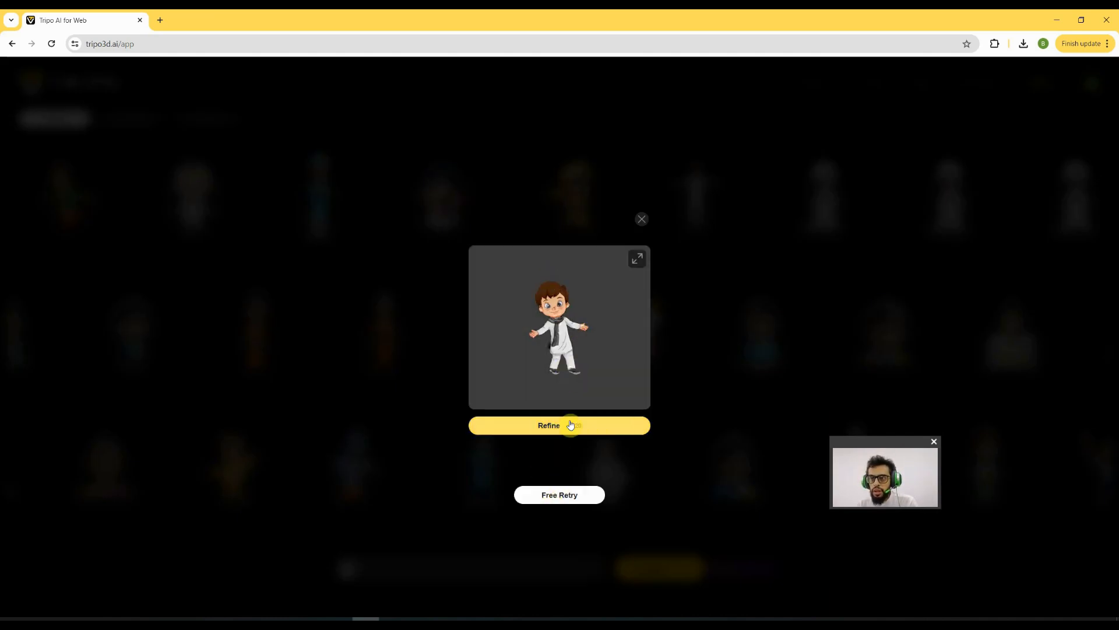
pyautogui.click(558, 496)
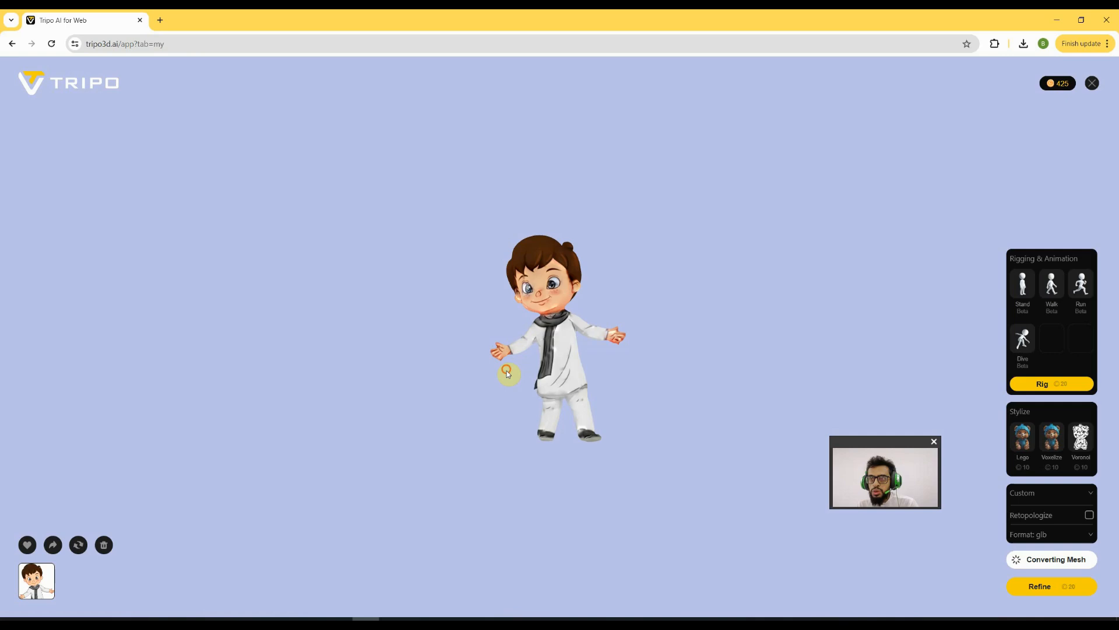
# Examine the image-based boy model from the back, the side and the front, including its rigged skeleton.
pyautogui.moveTo(508, 374); pyautogui.dragTo(649, 379)
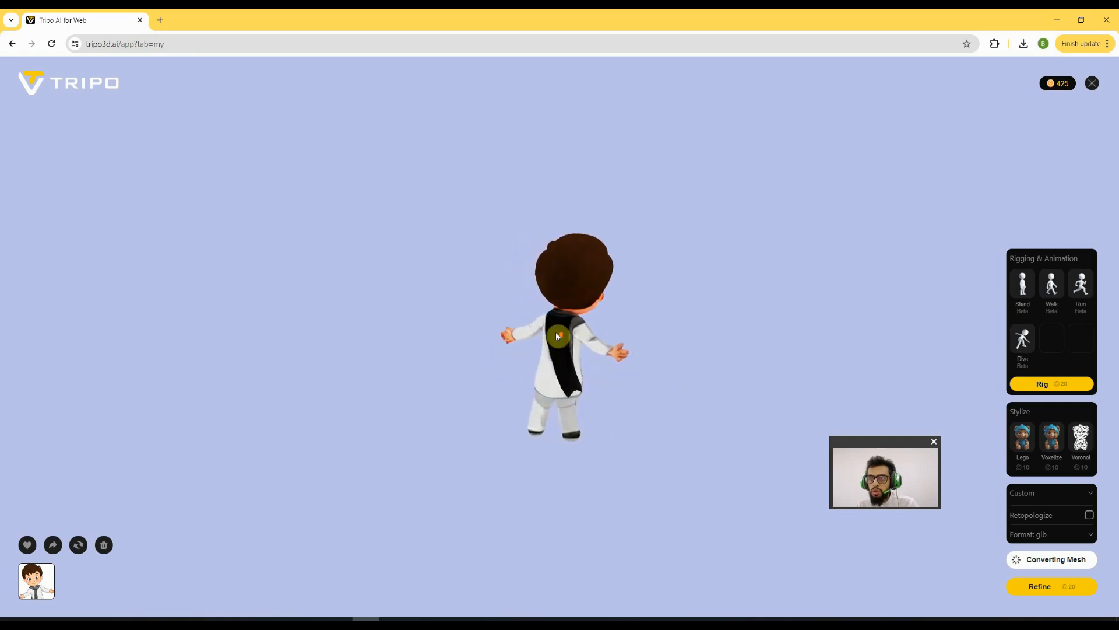
pyautogui.scroll(5, 568, 333)
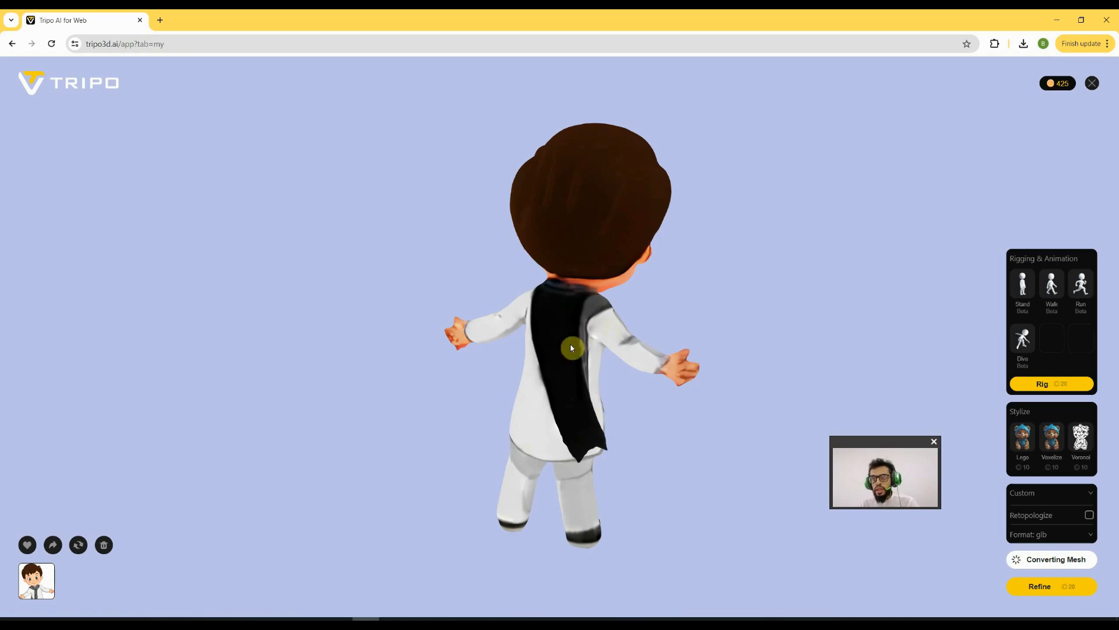
pyautogui.moveTo(671, 459); pyautogui.dragTo(644, 454)
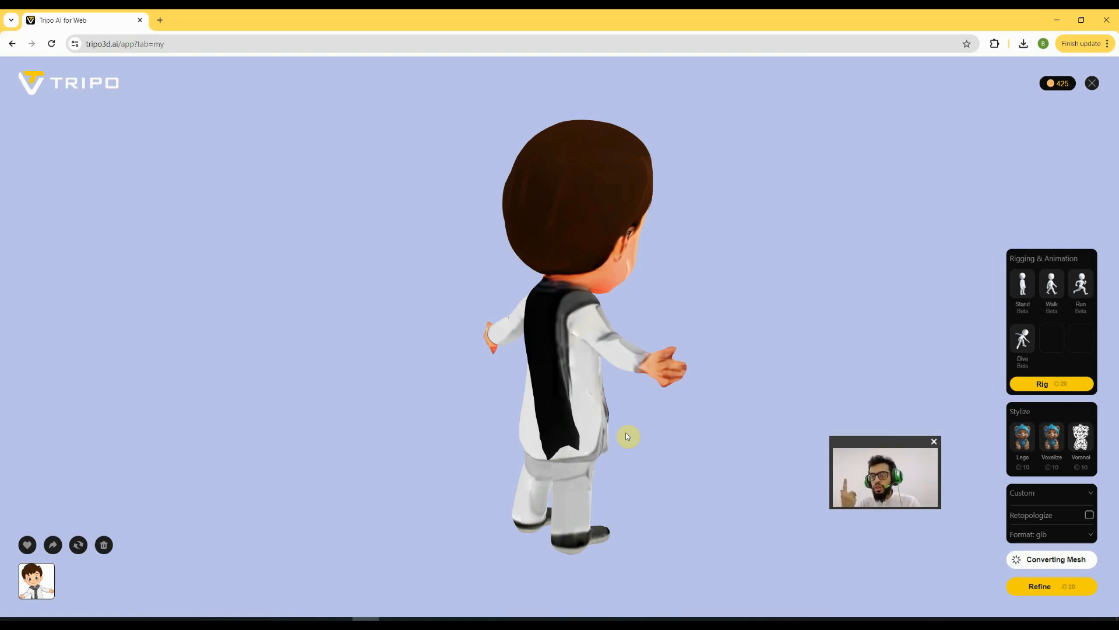
pyautogui.moveTo(627, 425); pyautogui.dragTo(587, 451)
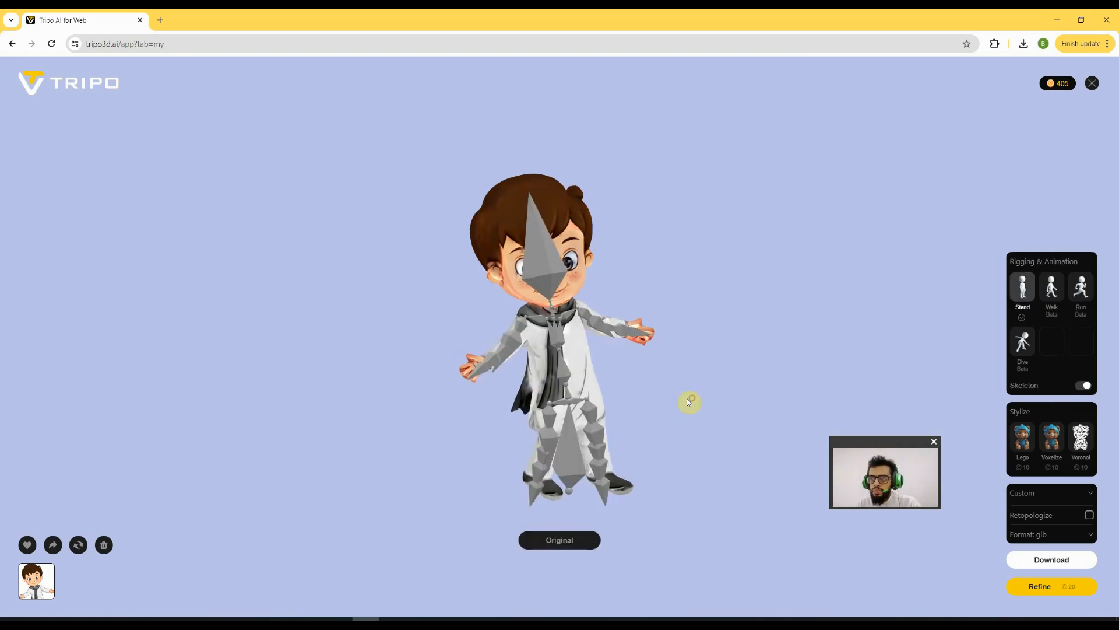
pyautogui.moveTo(705, 398)
pyautogui.mouseDown()
pyautogui.moveTo(597, 407)
pyautogui.moveTo(591, 395)
pyautogui.moveTo(721, 393)
pyautogui.mouseUp()
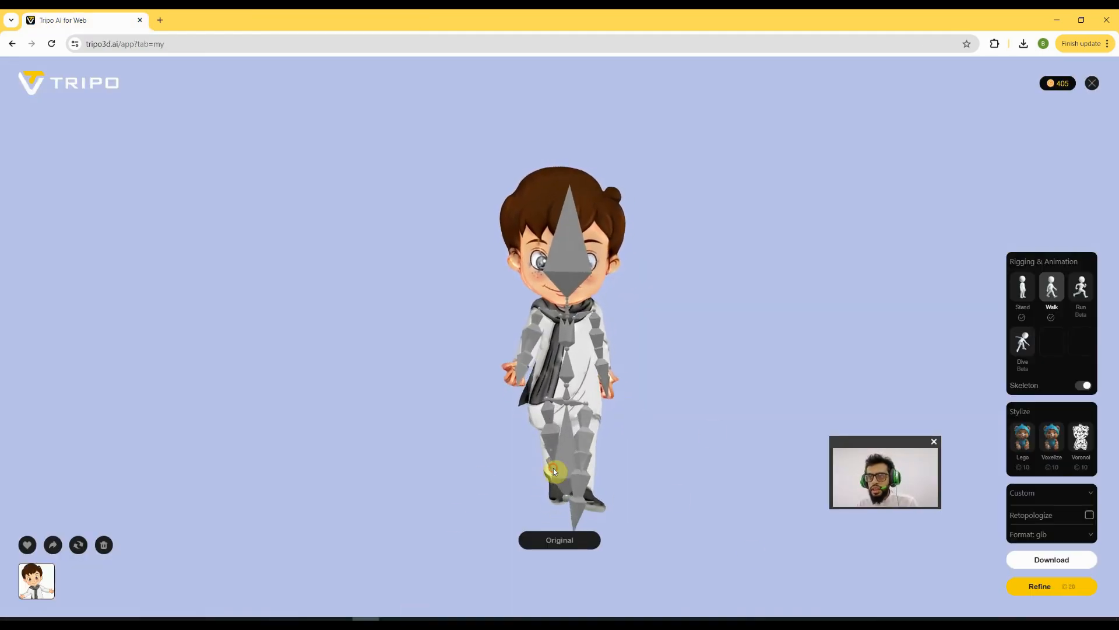
# Examine the walking boy model from the side and download it in glb format.
pyautogui.moveTo(553, 468); pyautogui.dragTo(458, 464)
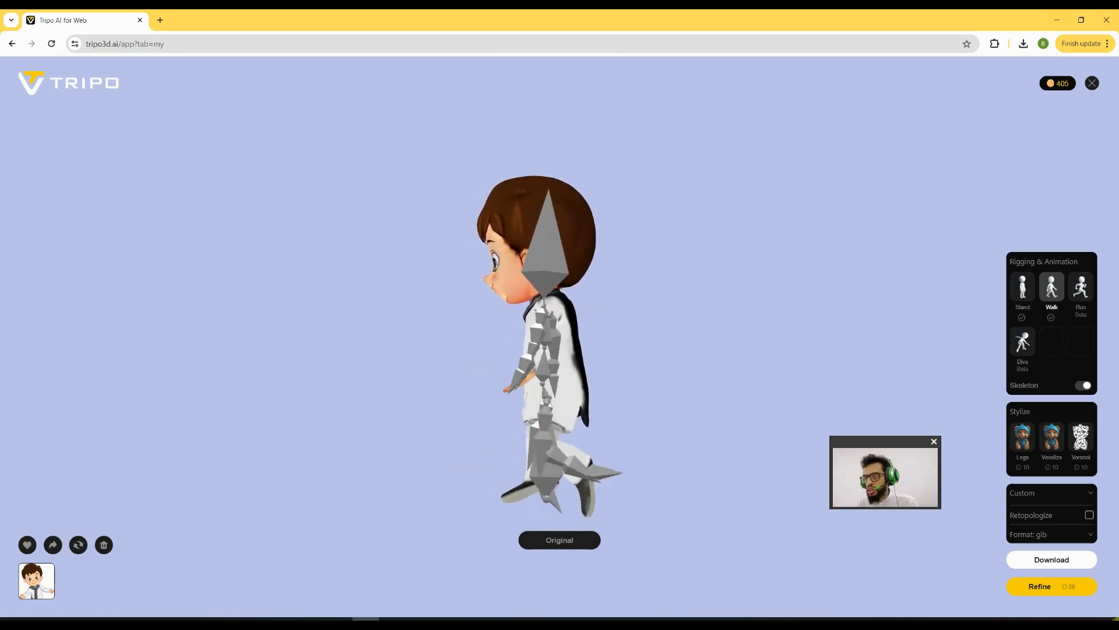
pyautogui.click(1067, 563)
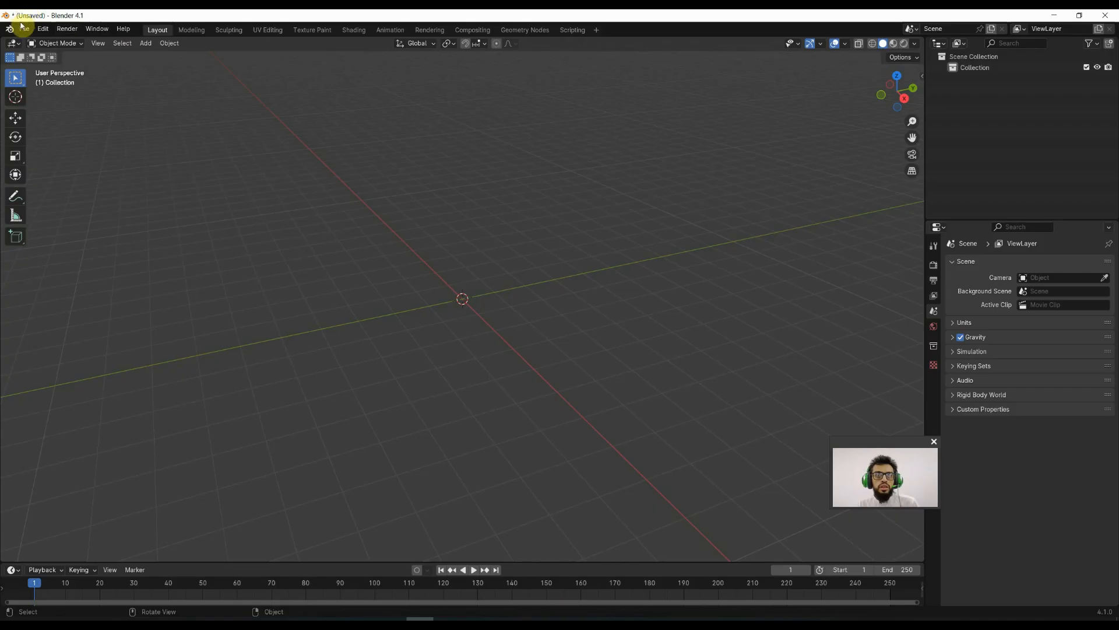
# Switch to Blender and import desi .glb from the try ai folder as a glTF 2.0 model.
pyautogui.click(24, 29)
pyautogui.moveTo(78, 182)
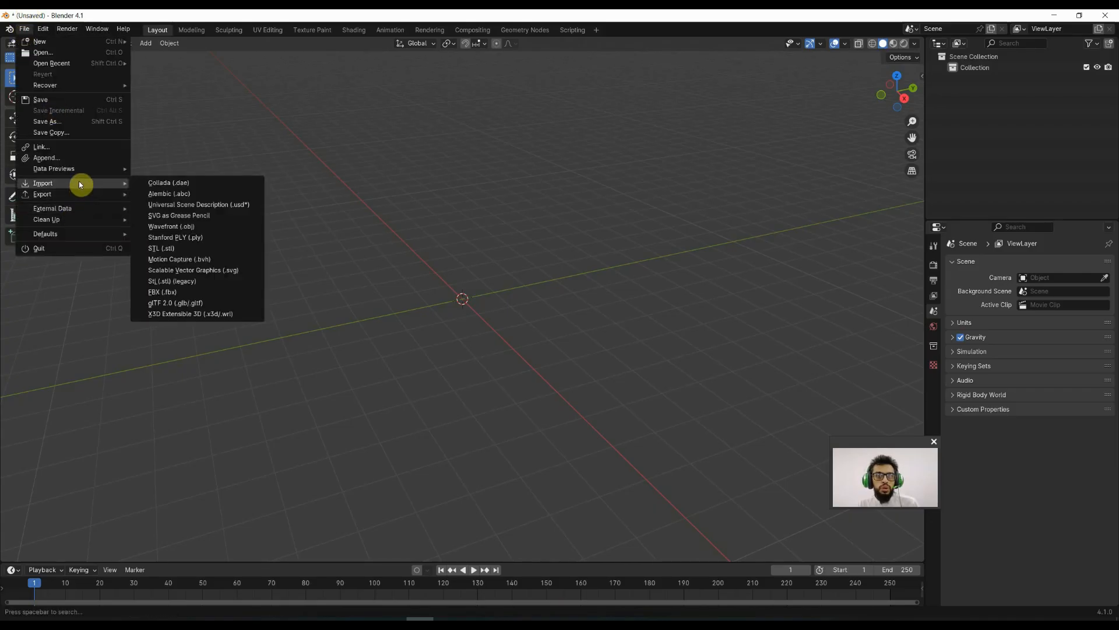
pyautogui.click(207, 303)
pyautogui.click(286, 408)
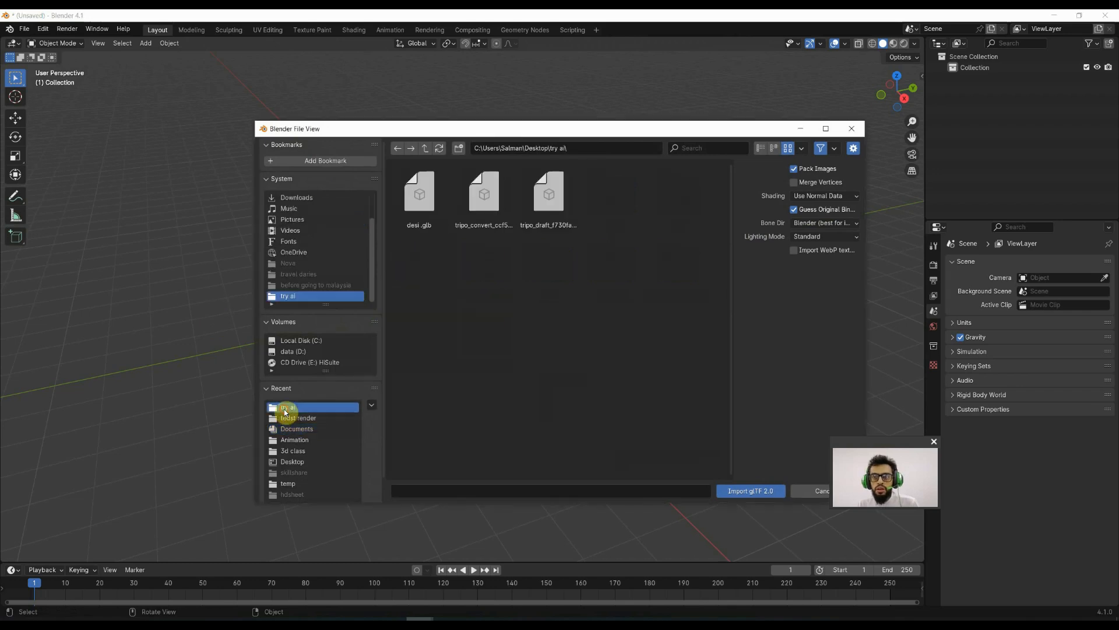
pyautogui.click(419, 195)
pyautogui.click(750, 490)
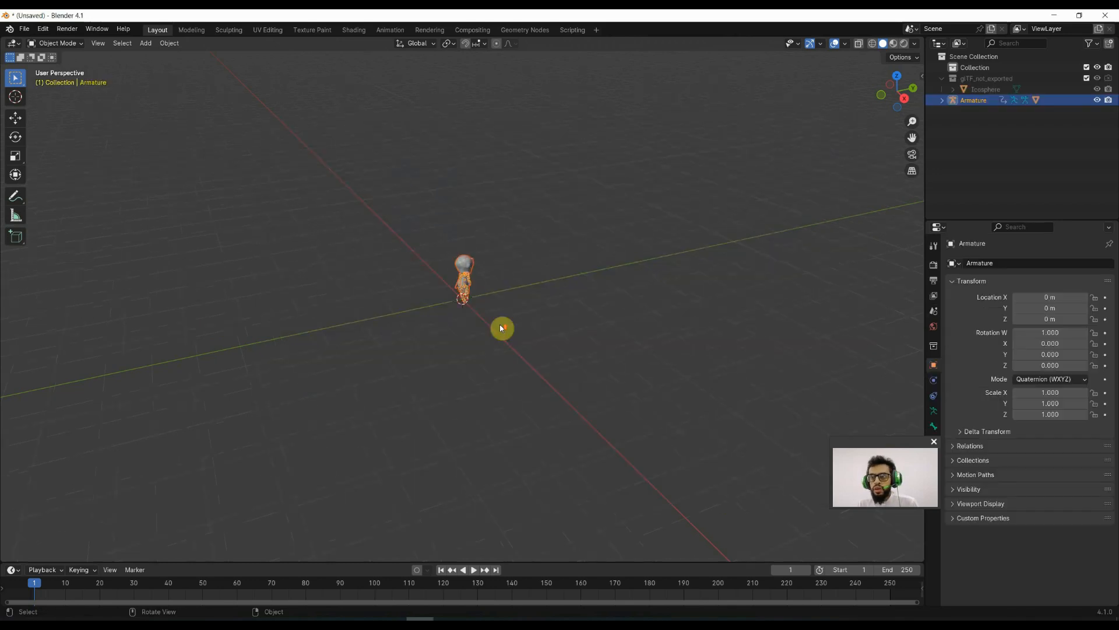
# Set the viewport shading to Material Preview to show the imported boy's textures.
pyautogui.moveTo(539, 288); pyautogui.dragTo(504, 425, button='middle')
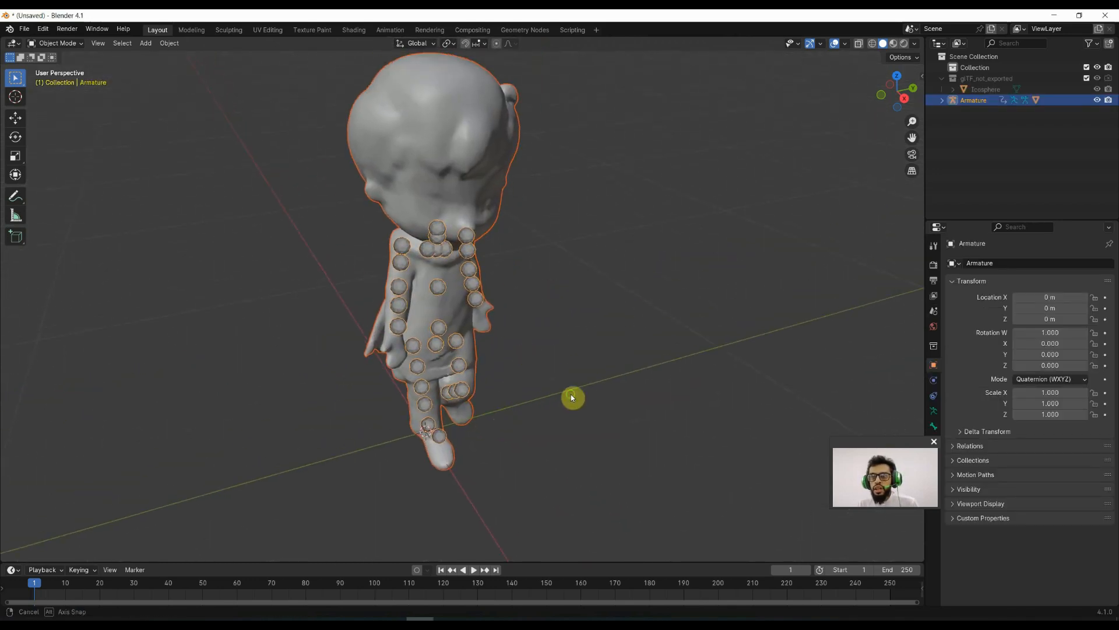
pyautogui.moveTo(572, 395); pyautogui.dragTo(538, 389, button='middle')
pyautogui.press('z')
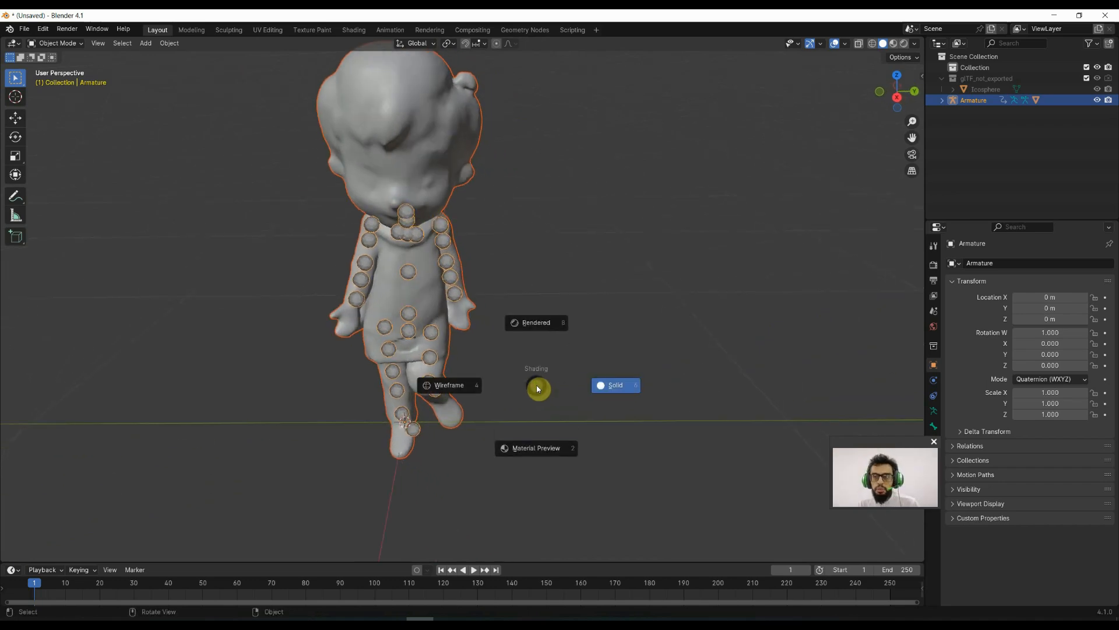
pyautogui.click(543, 455)
pyautogui.moveTo(530, 420); pyautogui.dragTo(535, 322, button='middle')
pyautogui.scroll(2, 535, 322)
pyautogui.scroll(-1, 535, 322)
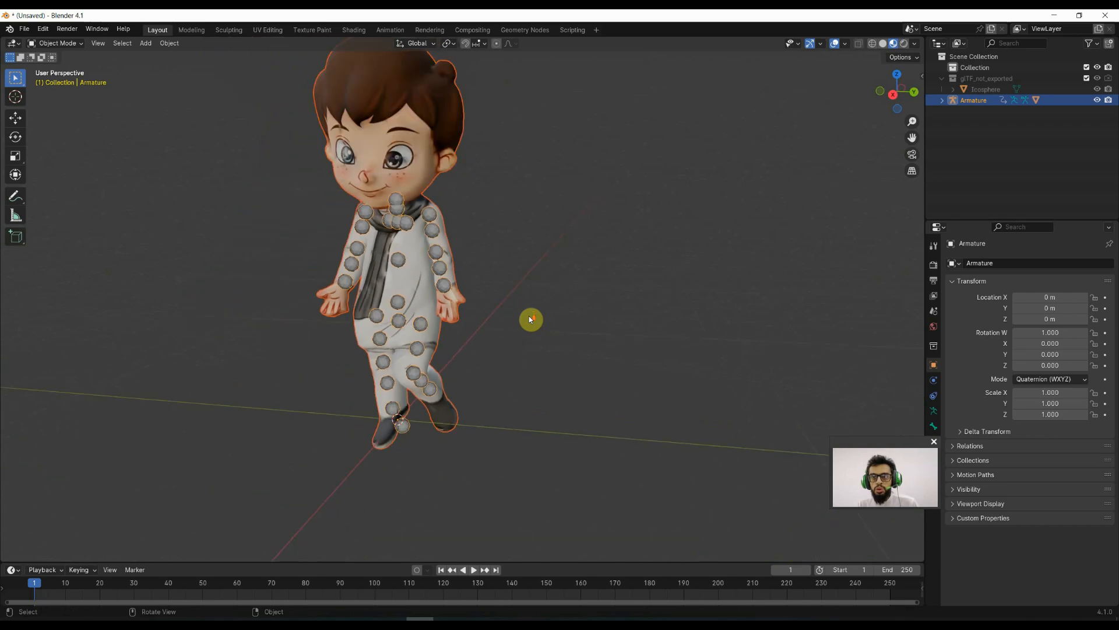
# Play and scrub the boy's walk animation while examining the body from the front and side.
pyautogui.press('space')
pyautogui.scroll(-4, 364, 382)
pyautogui.moveTo(505, 389); pyautogui.dragTo(411, 388, button='middle')
pyautogui.scroll(3, 452, 311)
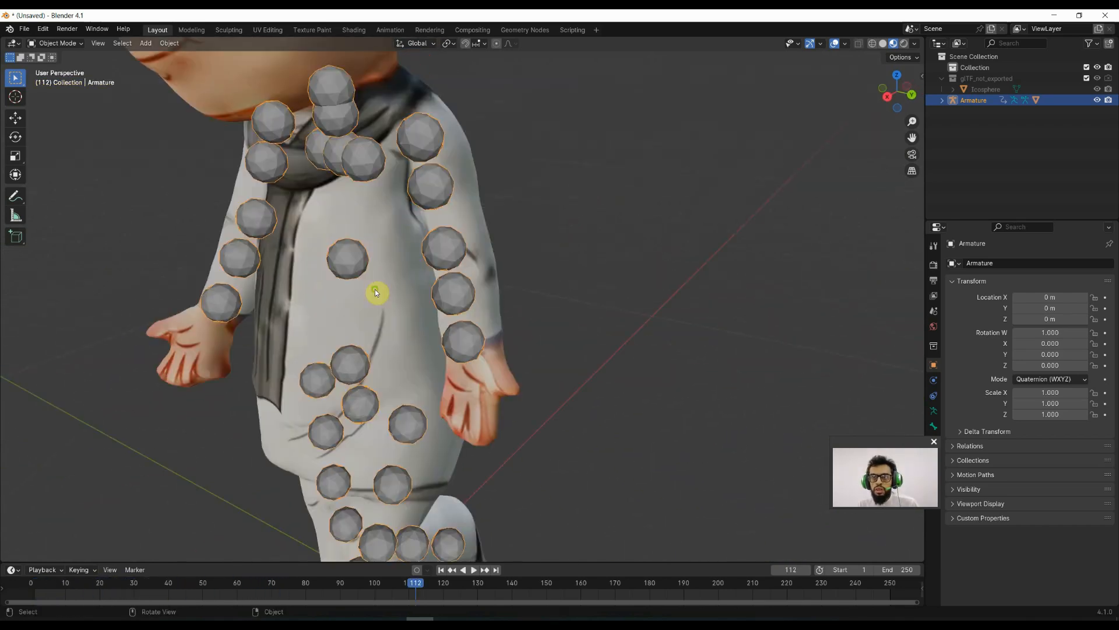
pyautogui.scroll(-4, 419, 272)
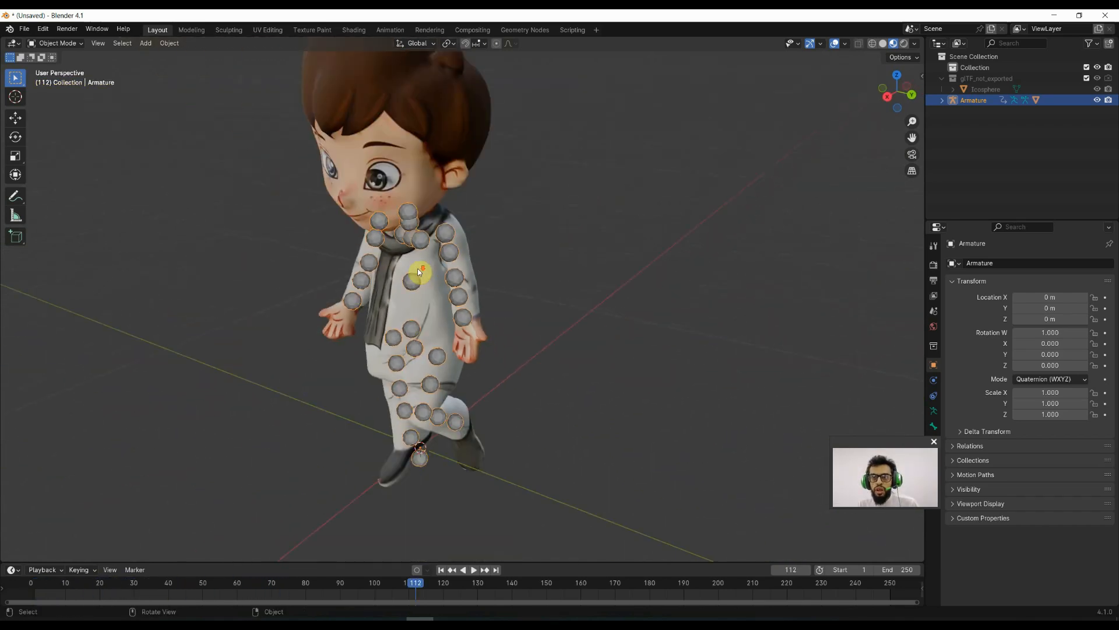
pyautogui.press('space')
pyautogui.click(155, 593)
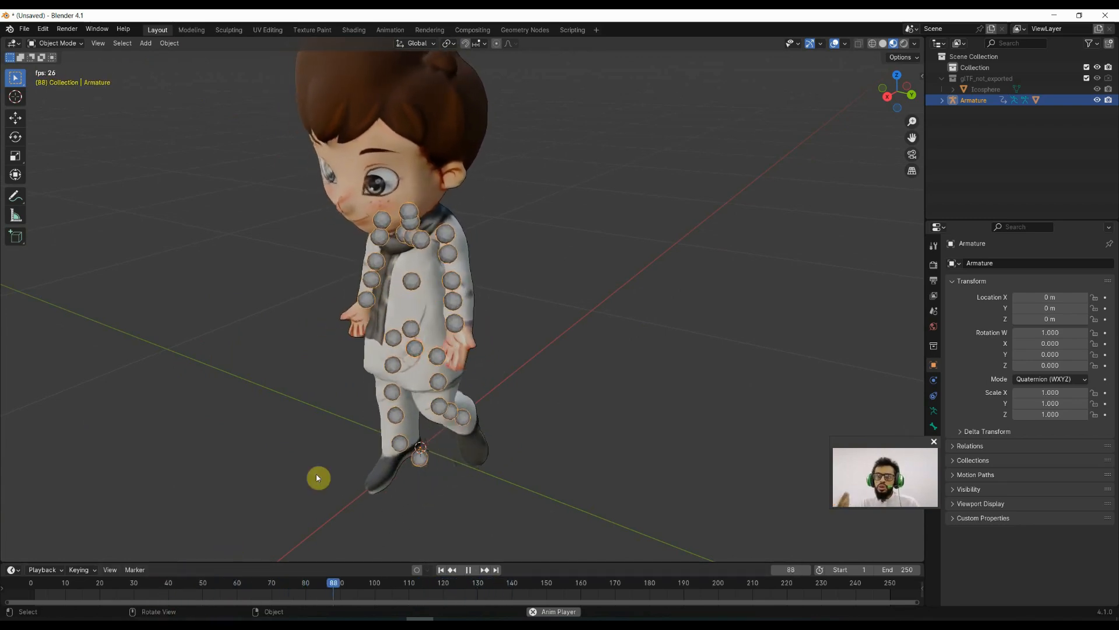
pyautogui.press('space')
pyautogui.moveTo(69, 584); pyautogui.dragTo(145, 579)
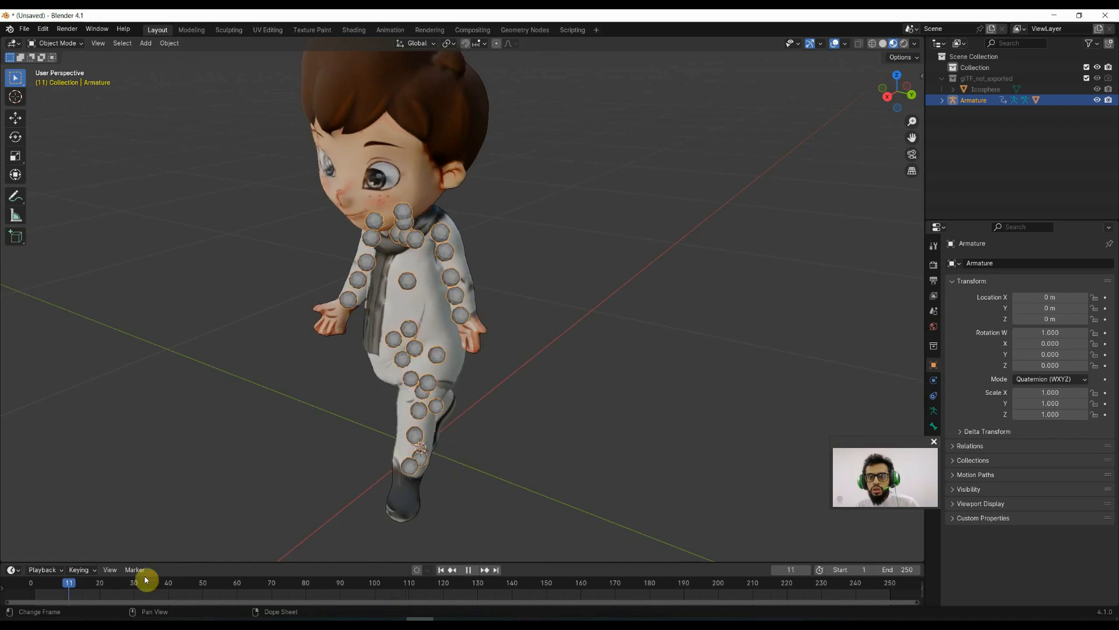
# Select the boy's mesh, inspect its topology in Edit Mode and return to Object Mode.
pyautogui.click(489, 126)
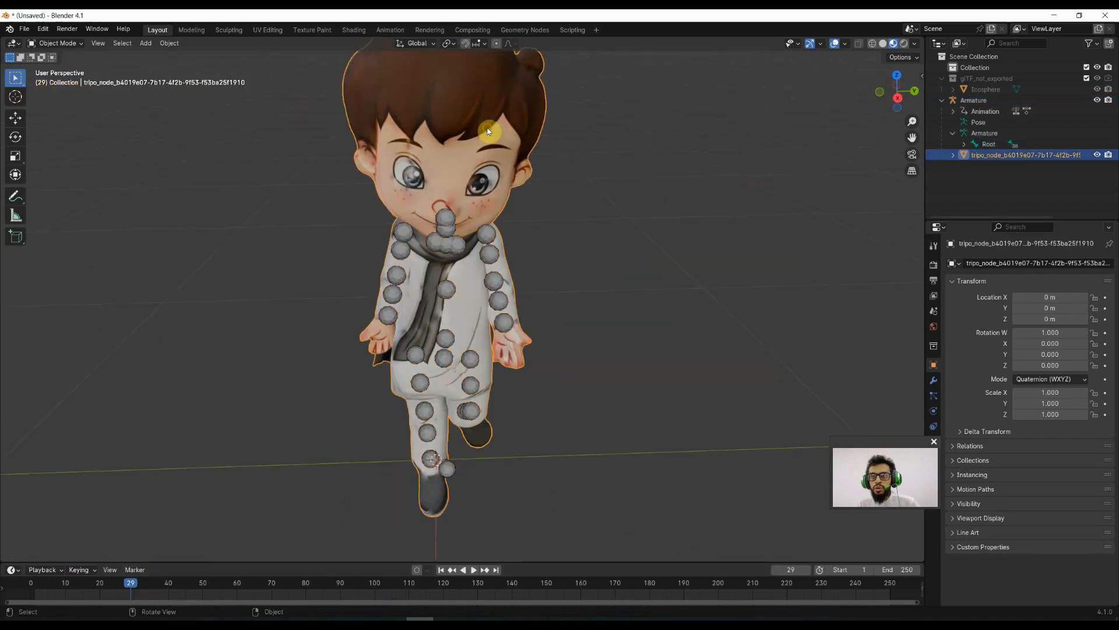
pyautogui.press('Tab')
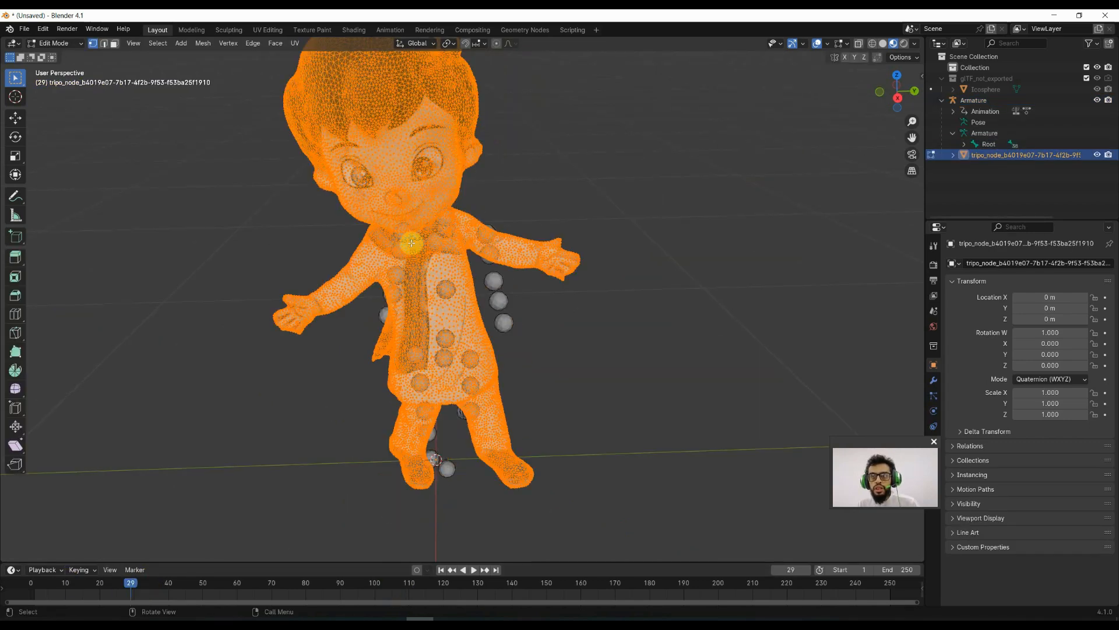
pyautogui.press('Tab')
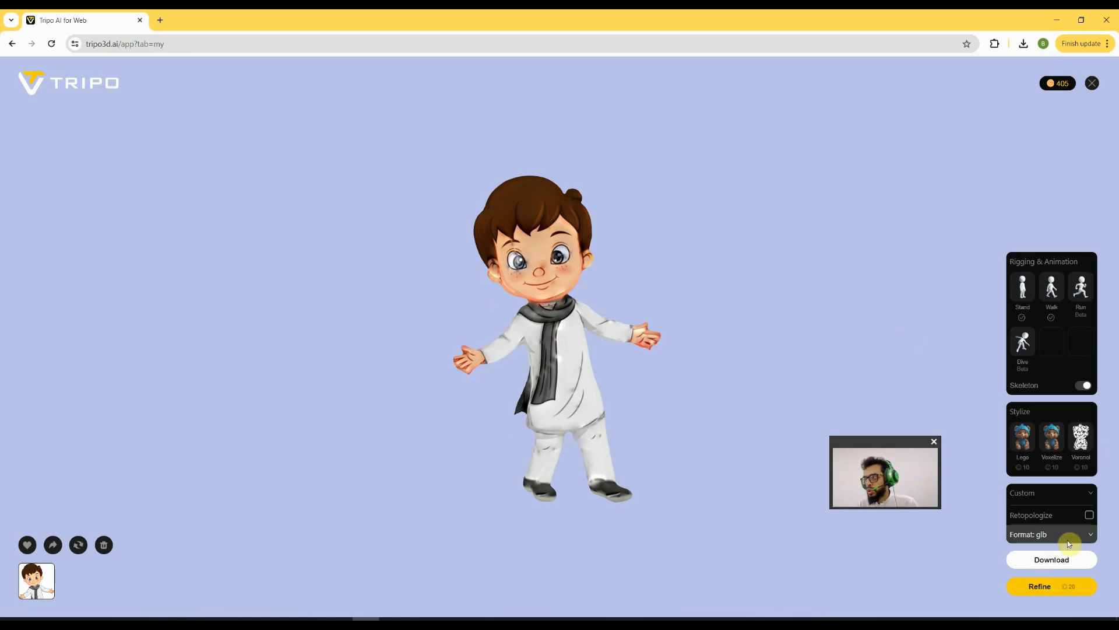
# Switch to Tripo, enable high retopology, apply the Dive animation to the boy and download the model in glb format.
pyautogui.click(1087, 516)
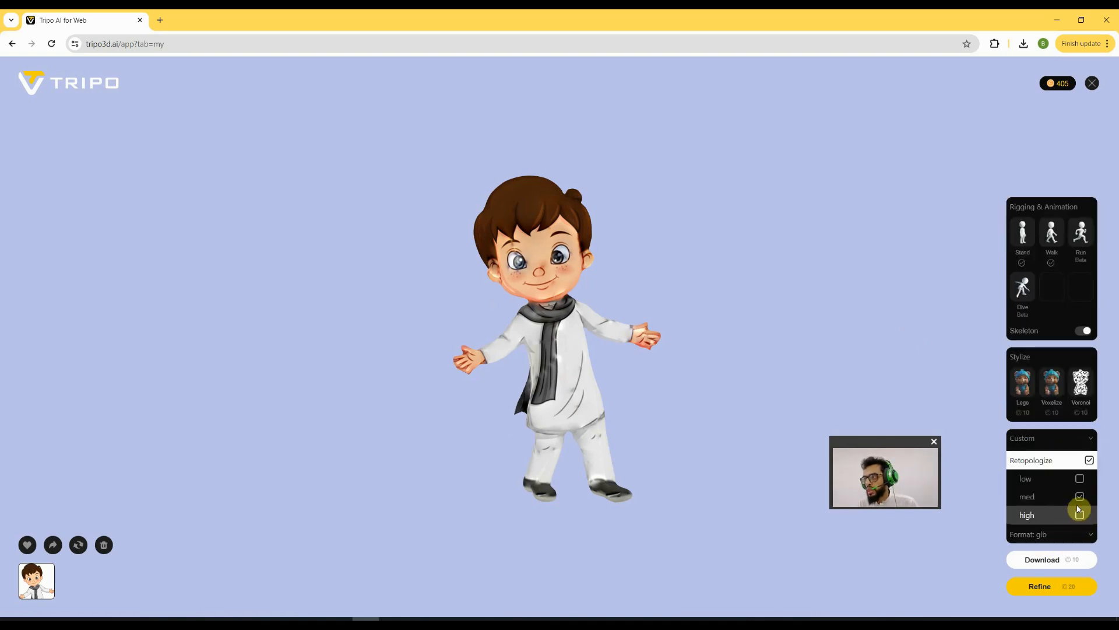
pyautogui.click(1080, 515)
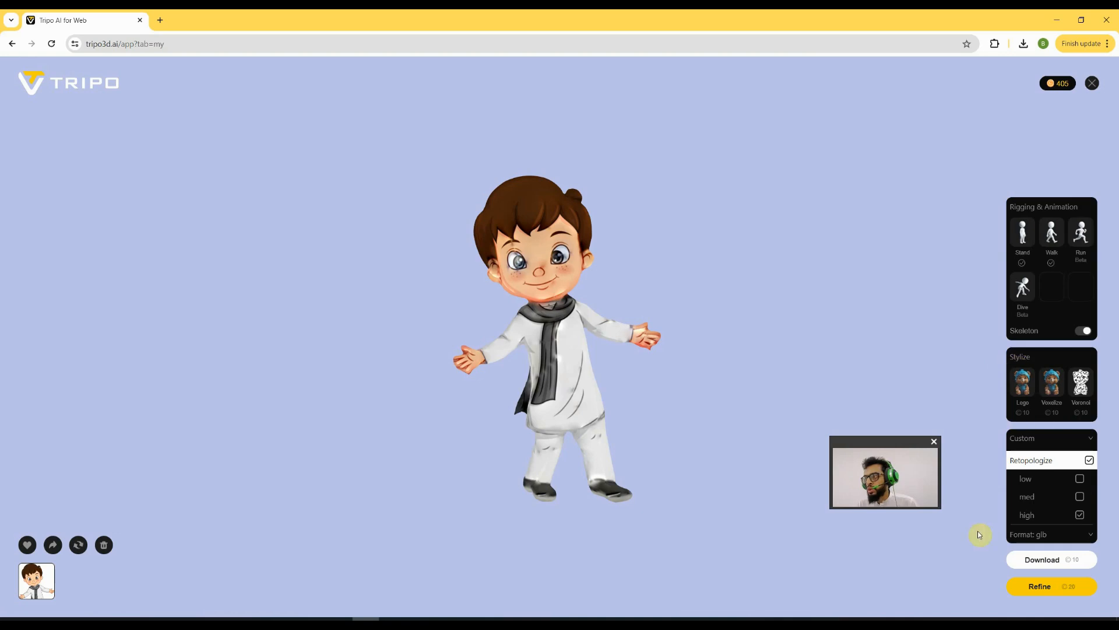
pyautogui.click(1029, 297)
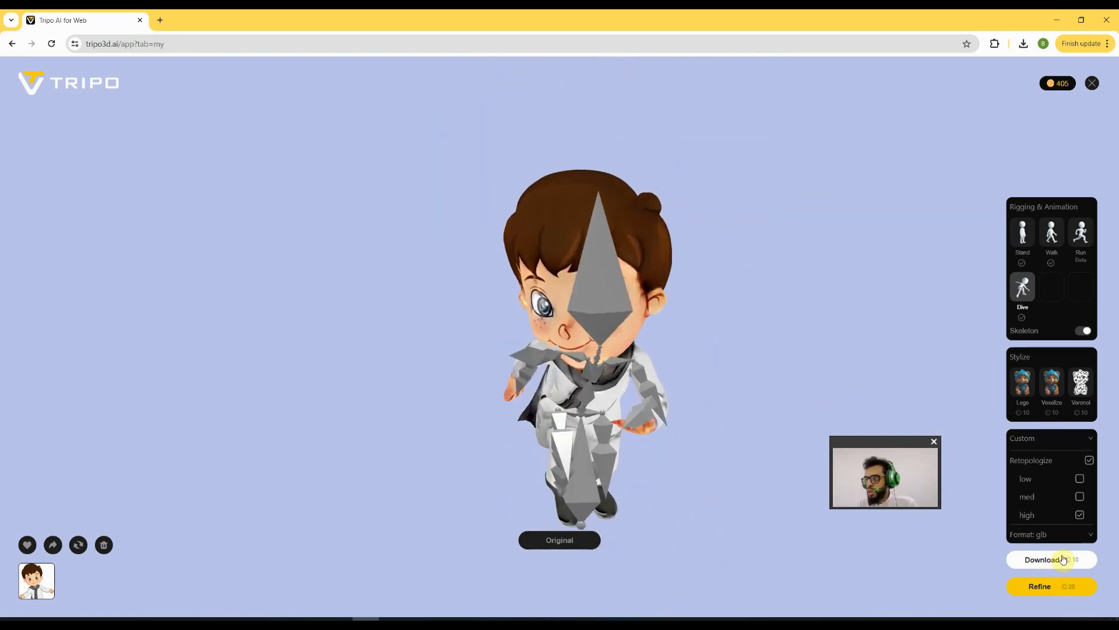
pyautogui.click(1037, 559)
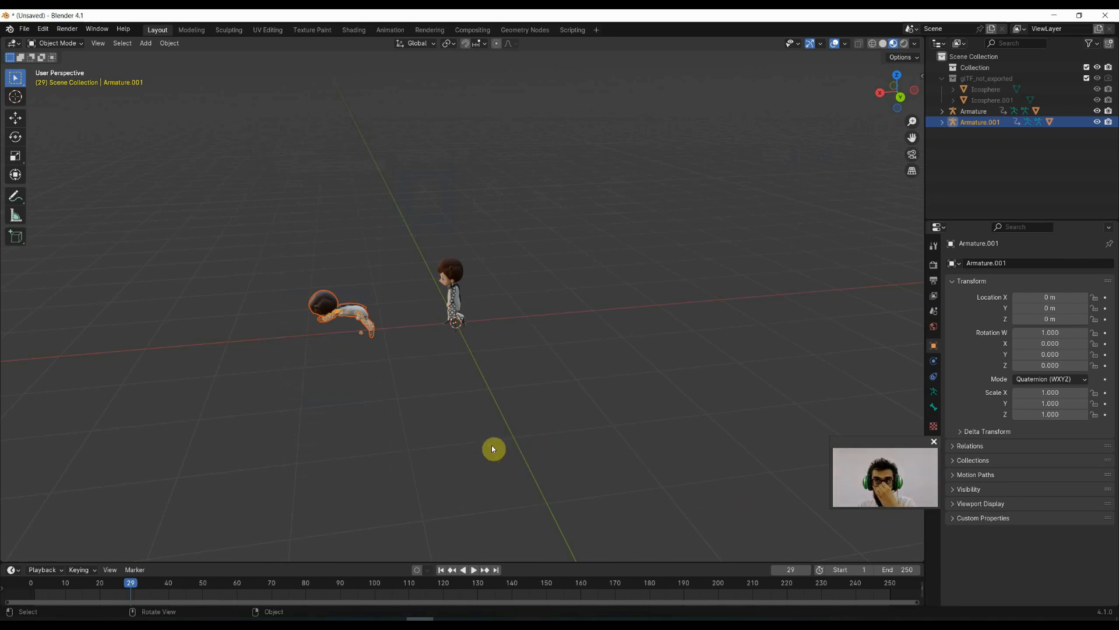
# Play the imported dive animation in Blender and examine it beside the walking boy from several angles.
pyautogui.moveTo(132, 580); pyautogui.dragTo(74, 586)
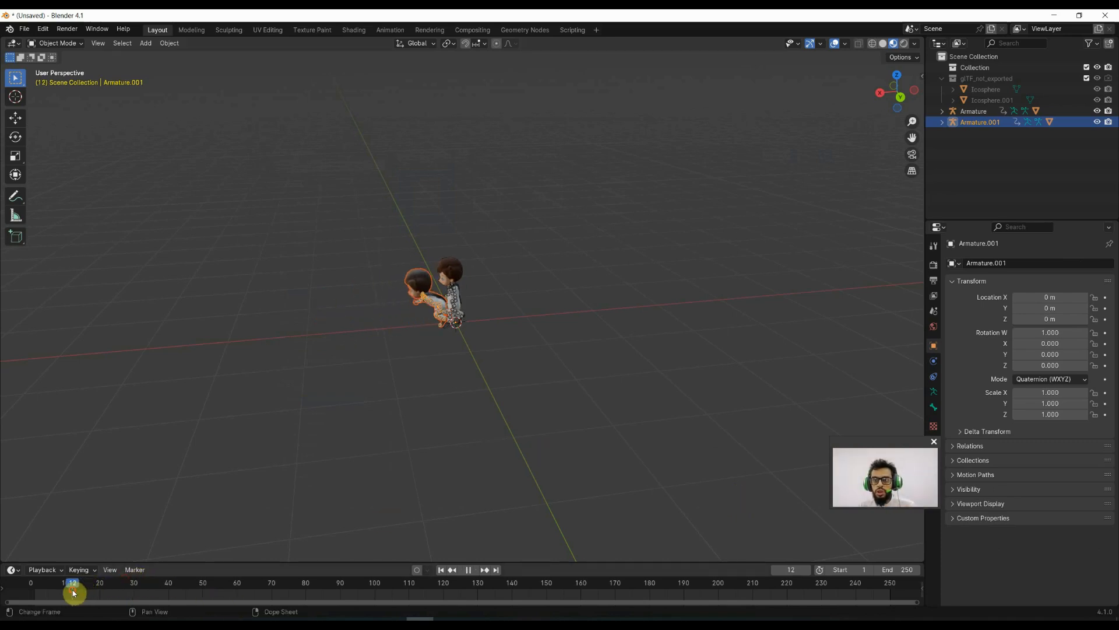
pyautogui.press('space')
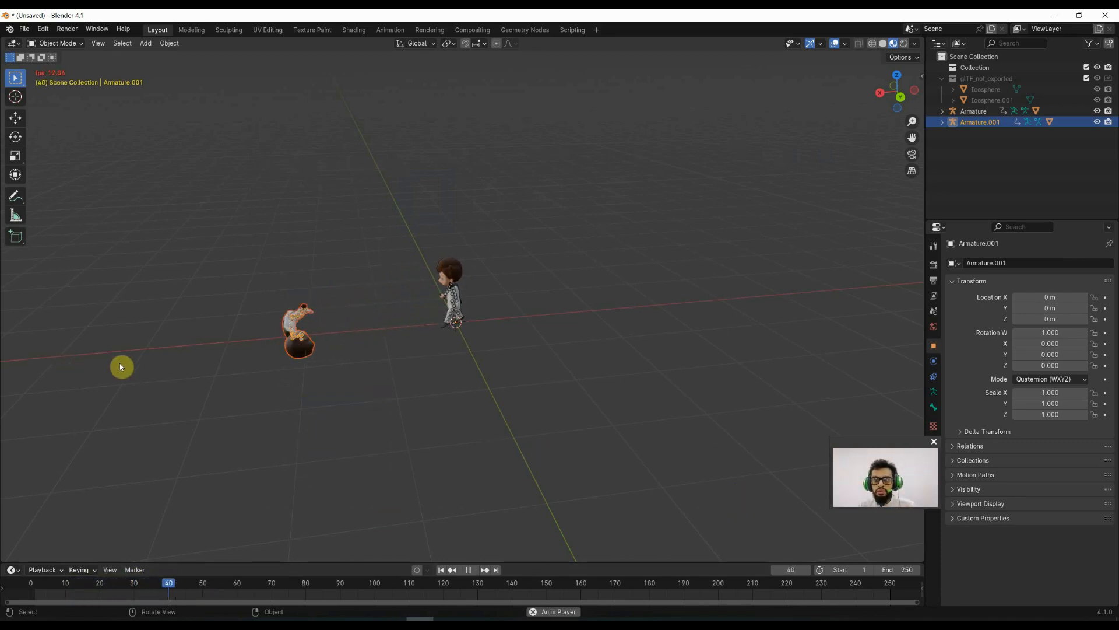
pyautogui.press('space')
pyautogui.moveTo(120, 366); pyautogui.dragTo(223, 338, button='middle')
pyautogui.scroll(2, 395, 376)
pyautogui.moveTo(394, 377); pyautogui.dragTo(468, 389, button='middle')
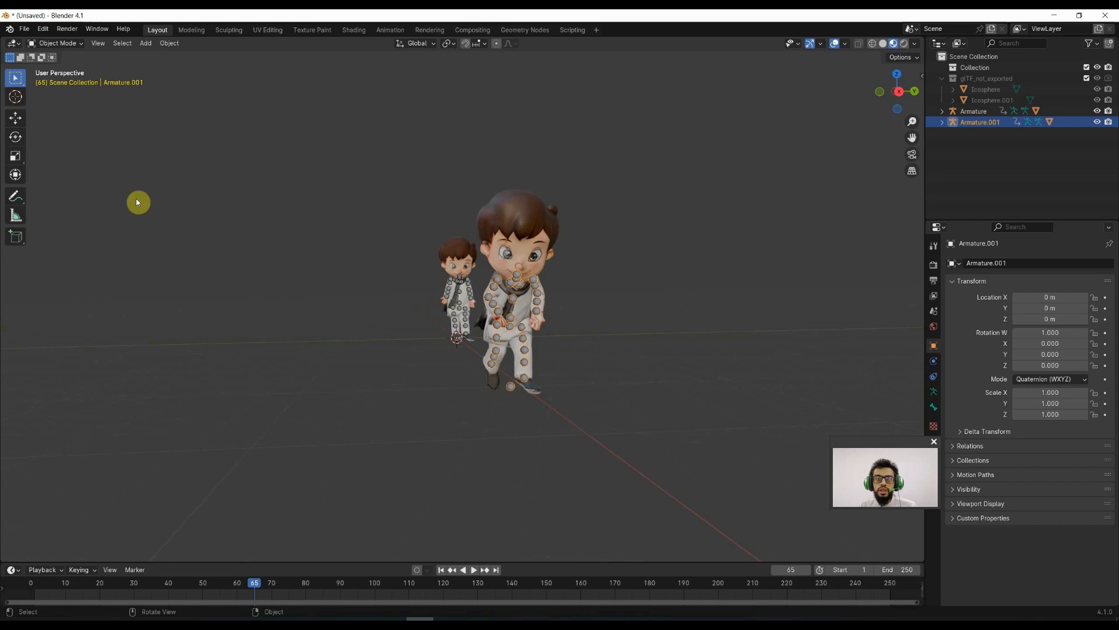
# Try to move the diving boy's Root bone in Pose Mode and return to Object Mode.
pyautogui.click(83, 44)
pyautogui.click(65, 83)
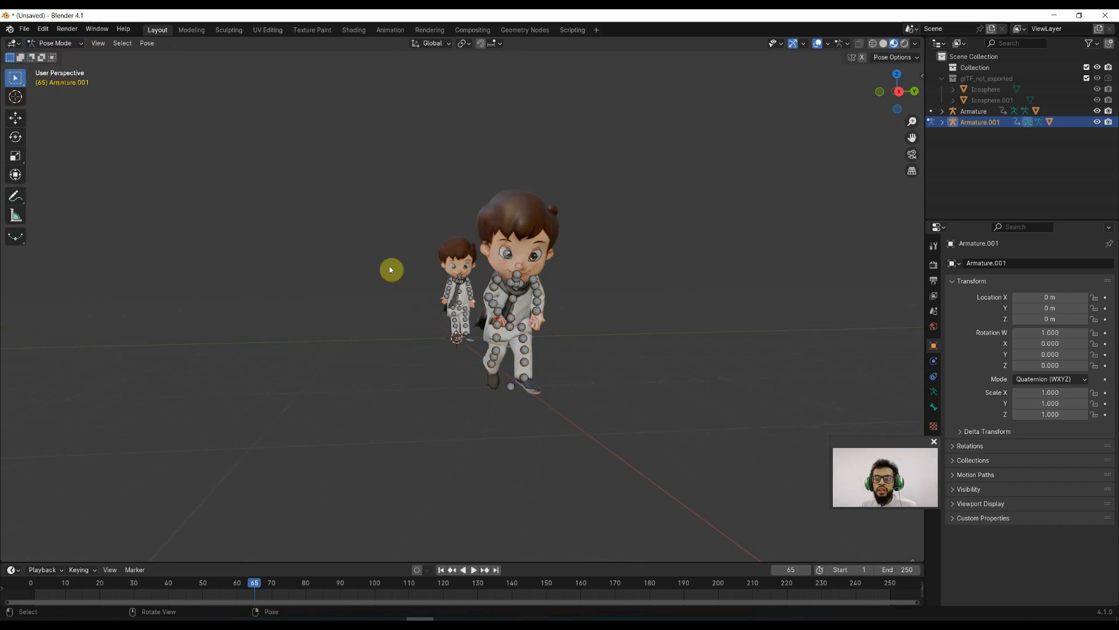
pyautogui.click(510, 387)
pyautogui.moveTo(511, 420); pyautogui.dragTo(572, 422, button='middle')
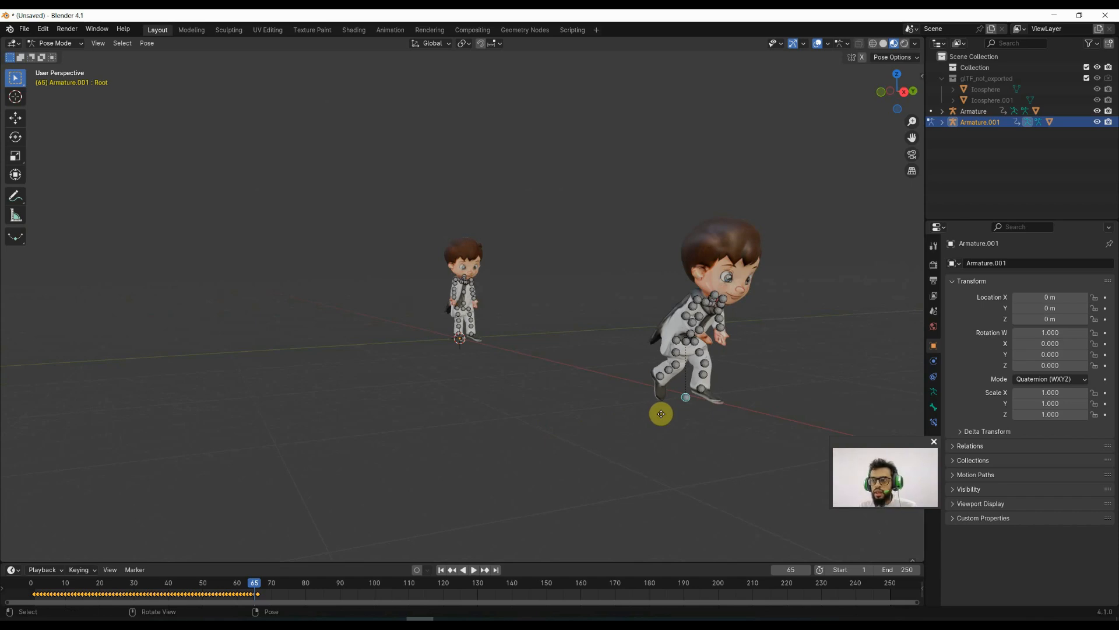
pyautogui.press('g')
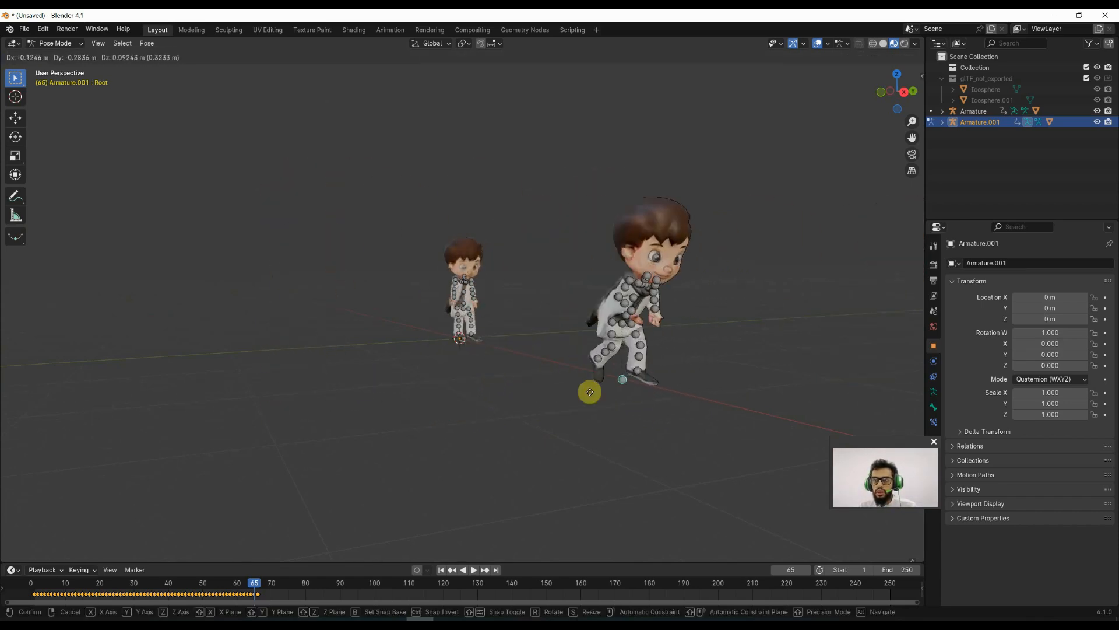
pyautogui.rightClick(499, 390)
pyautogui.moveTo(500, 389); pyautogui.dragTo(302, 243, button='middle')
pyautogui.click(53, 43)
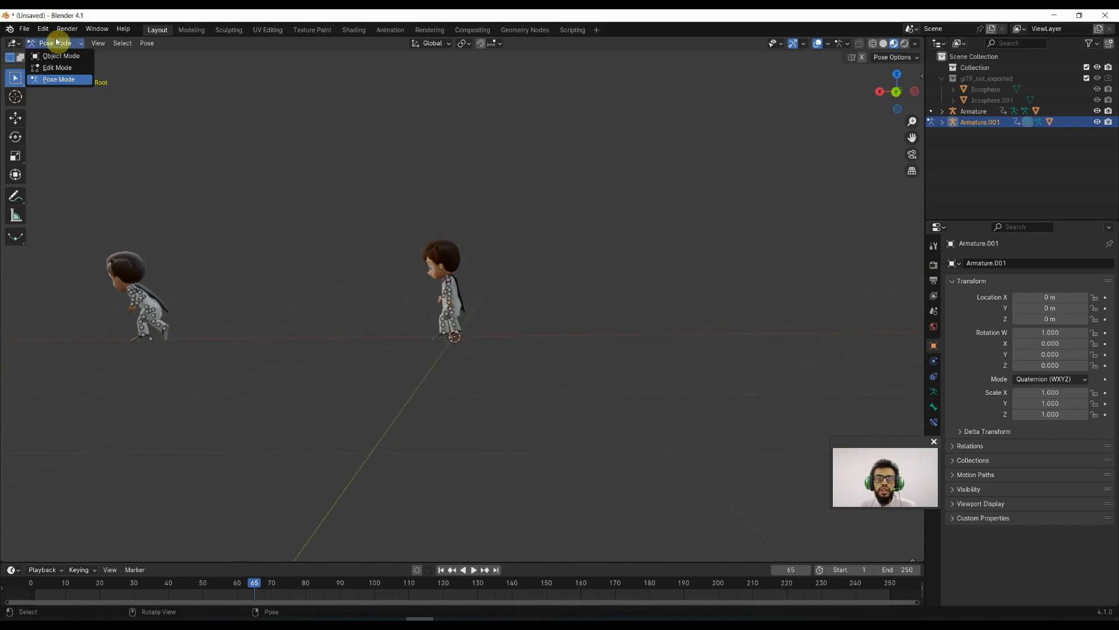
pyautogui.click(50, 52)
# Select the walking boy's armature and enter Pose Mode.
pyautogui.moveTo(505, 256); pyautogui.dragTo(463, 312, button='middle')
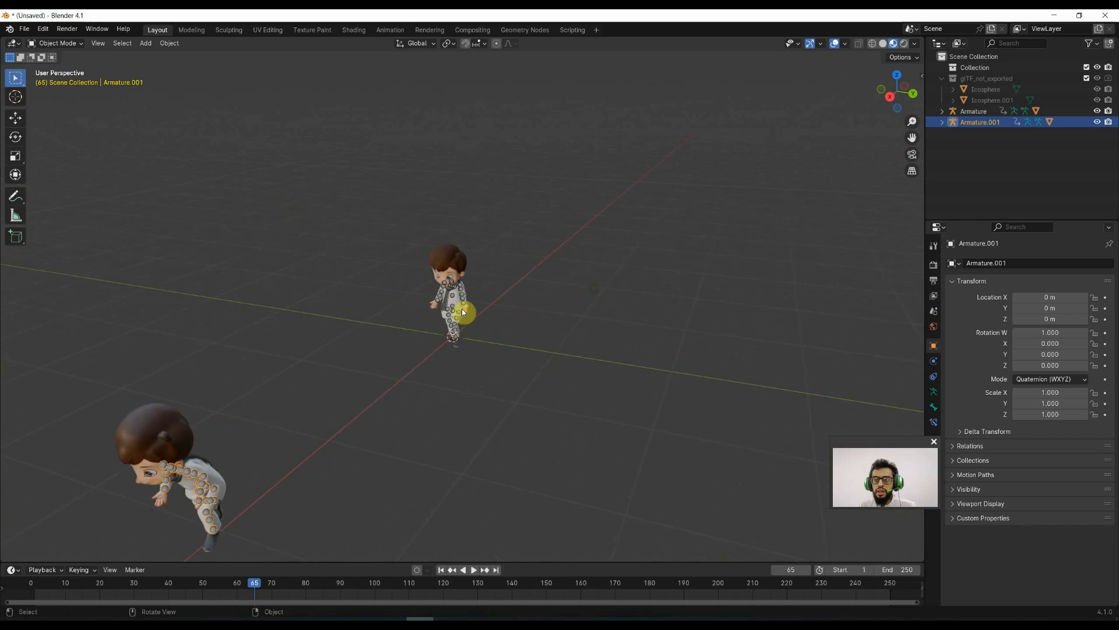
pyautogui.click(453, 290)
pyautogui.click(51, 43)
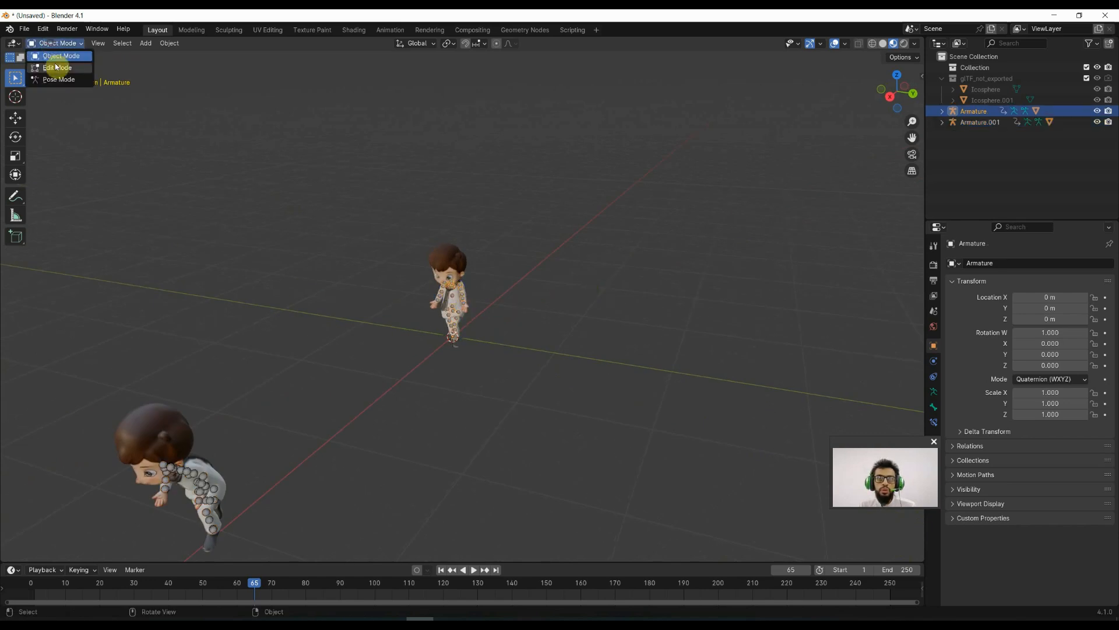
pyautogui.click(54, 83)
# Select the Root bone at the walking boy's feet and insert a Location & Rotation keyframe at frame 0.
pyautogui.scroll(6, 430, 328)
pyautogui.moveTo(479, 365); pyautogui.dragTo(497, 381, button='middle')
pyautogui.scroll(5, 442, 437)
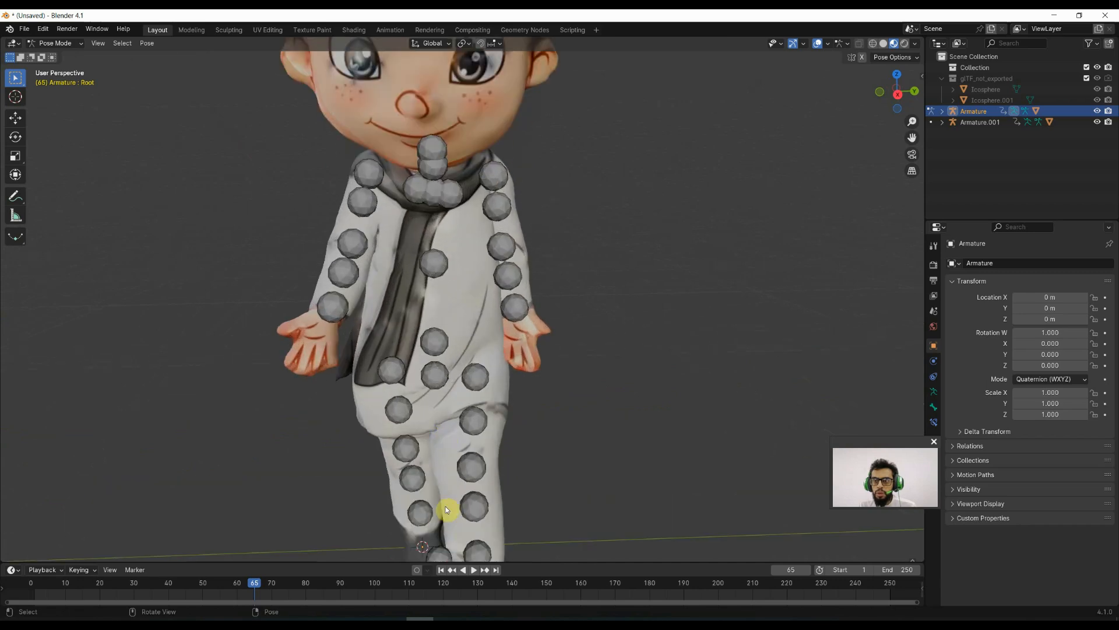
pyautogui.moveTo(447, 509); pyautogui.dragTo(475, 383, button='middle')
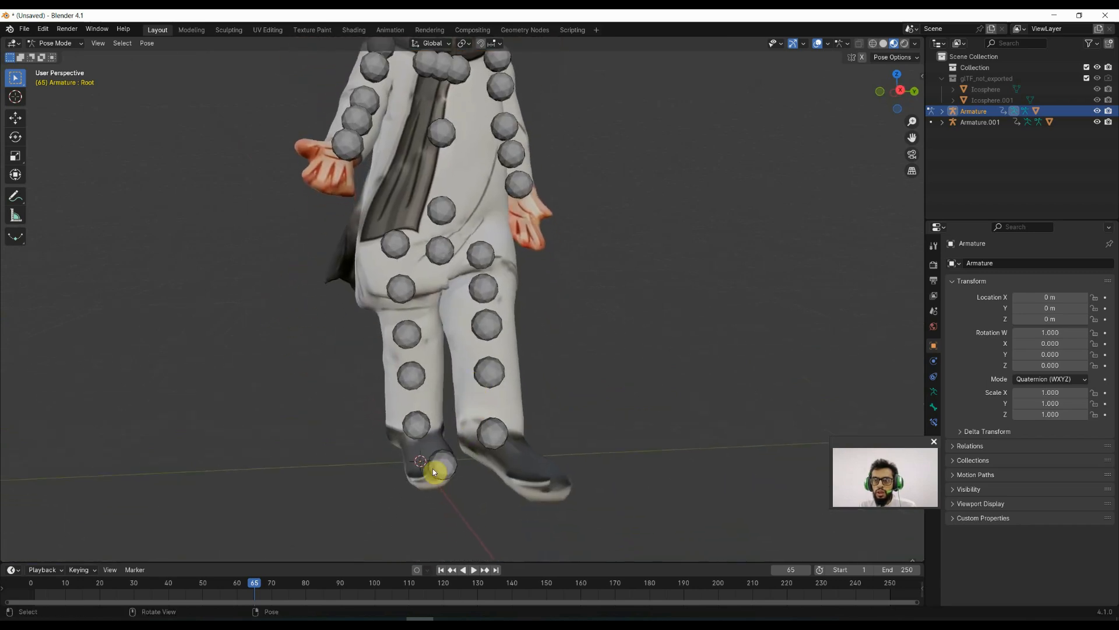
pyautogui.scroll(-2, 443, 470)
pyautogui.moveTo(548, 504); pyautogui.dragTo(450, 509, button='middle')
pyautogui.scroll(-4, 407, 426)
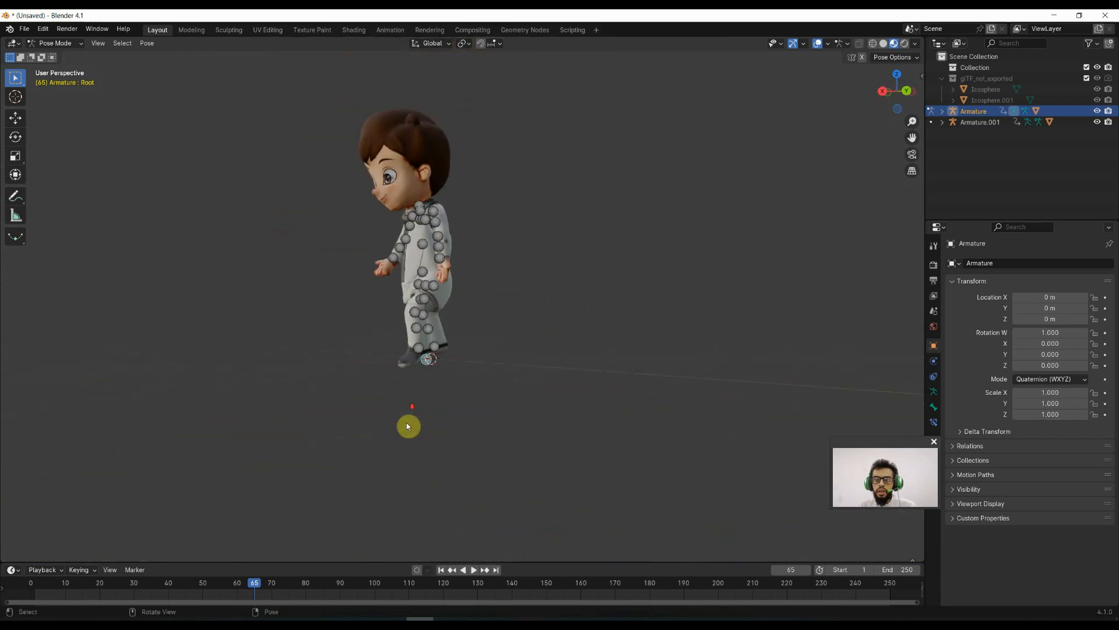
pyautogui.press('k')
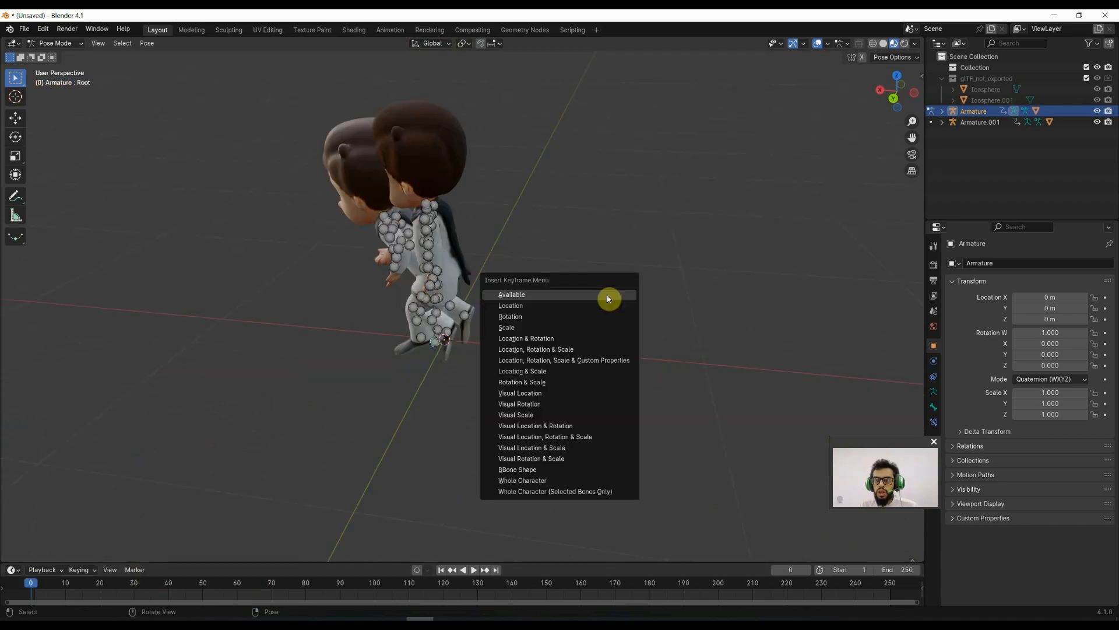
pyautogui.click(555, 339)
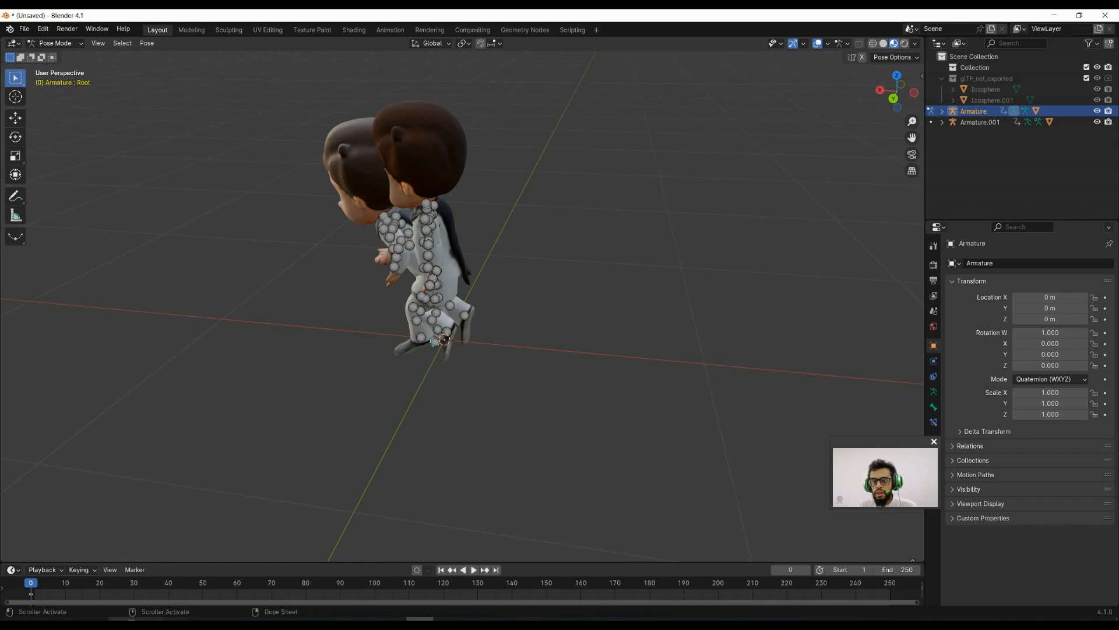
# At frame 90, move the Root bone forward along the X axis and insert a Location & Rotation keyframe.
pyautogui.moveTo(190, 588); pyautogui.dragTo(340, 591)
pyautogui.click(16, 119)
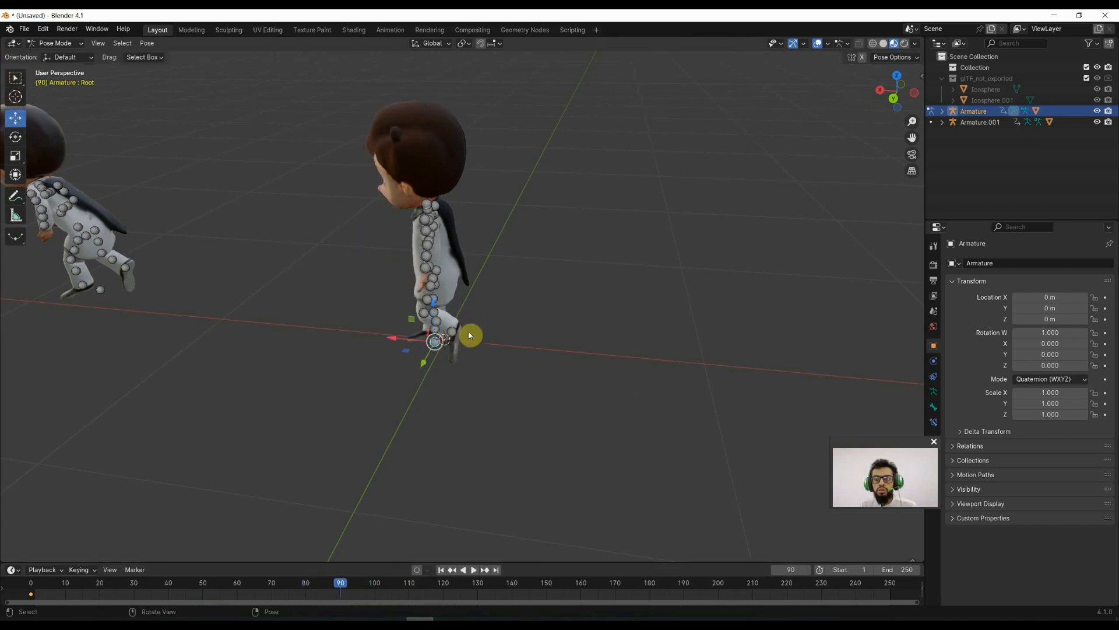
pyautogui.moveTo(399, 339); pyautogui.dragTo(172, 325)
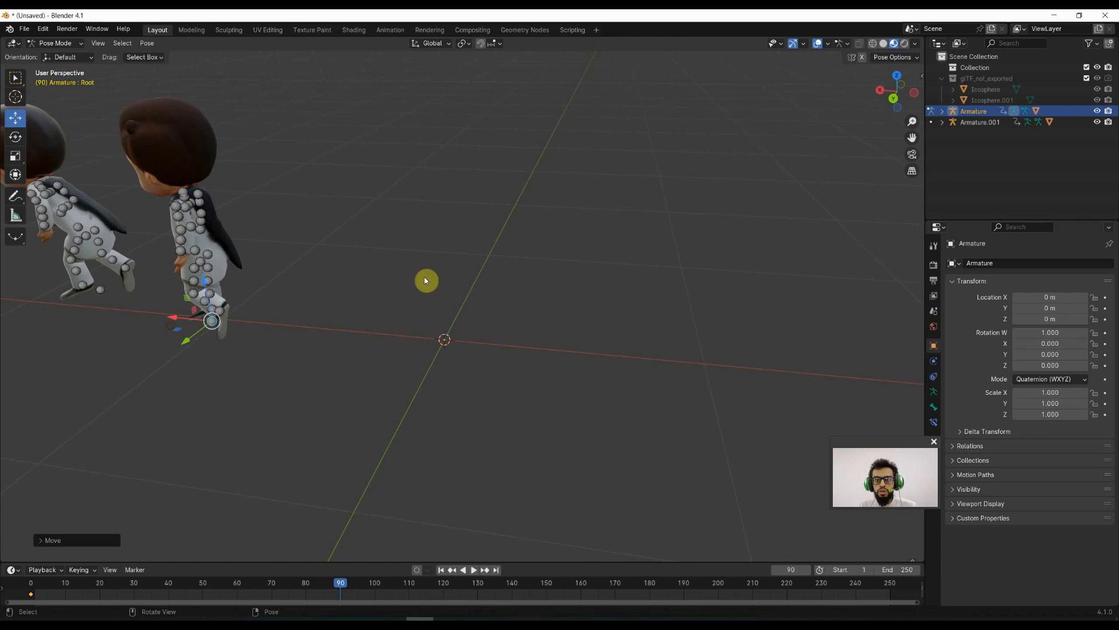
pyautogui.press('k')
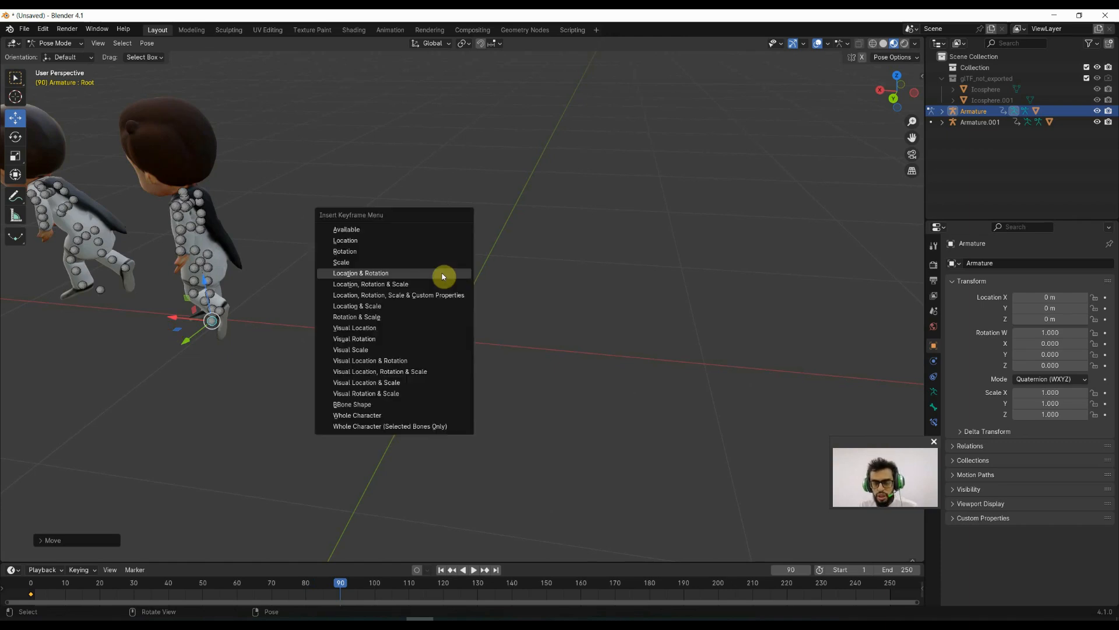
pyautogui.click(443, 274)
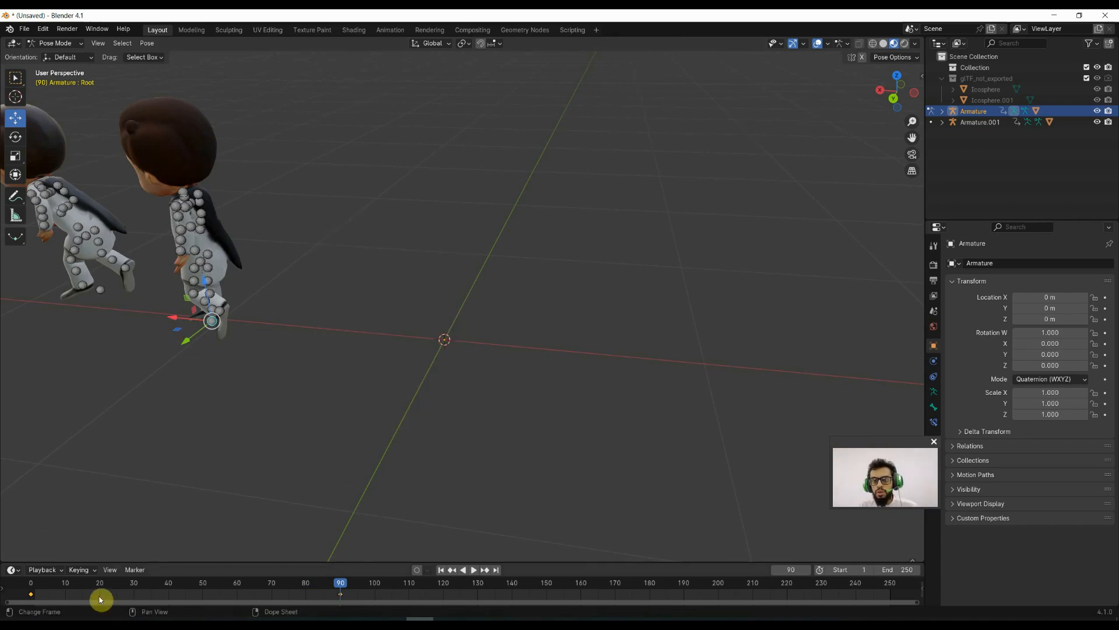
# Scrub through the keyframed walk up to frame 86 and view the boy from the front.
pyautogui.moveTo(100, 599); pyautogui.dragTo(326, 602)
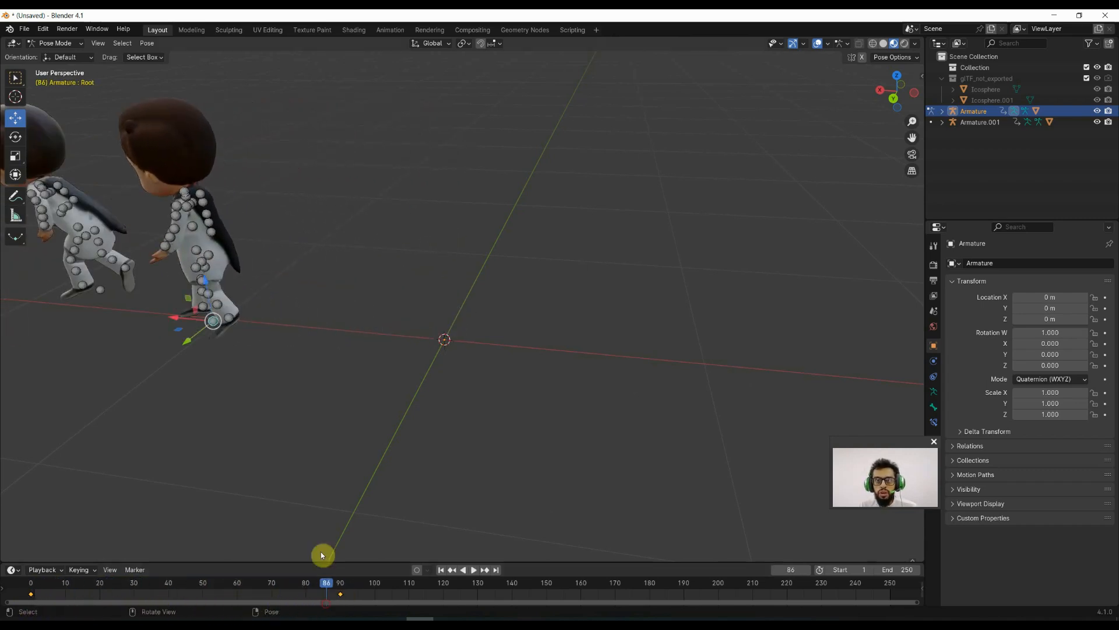
pyautogui.moveTo(222, 339); pyautogui.dragTo(360, 325, button='middle')
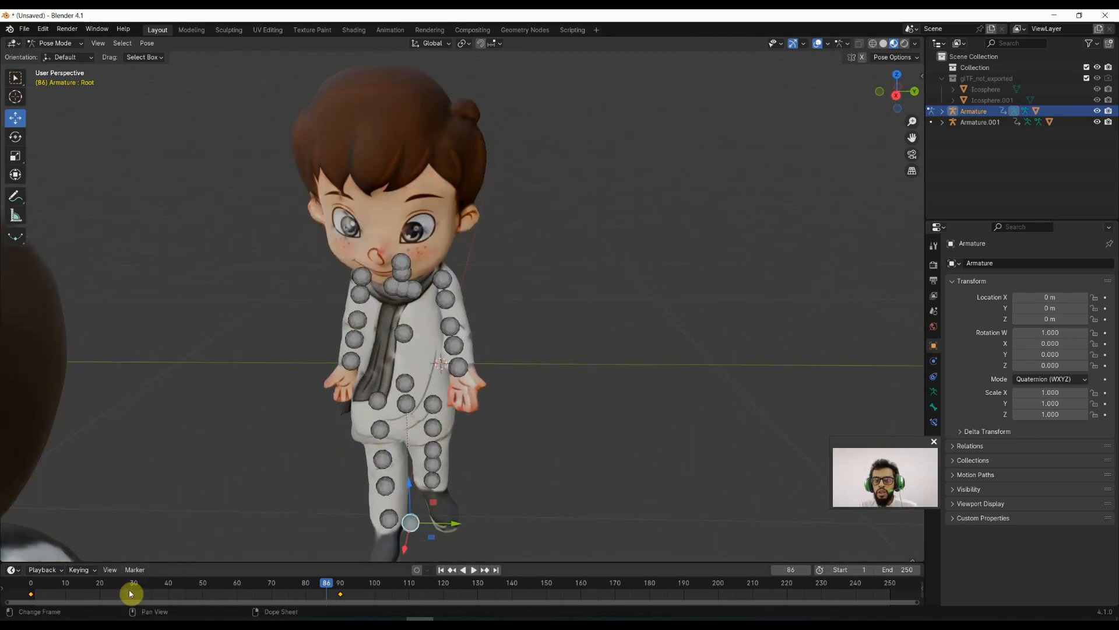